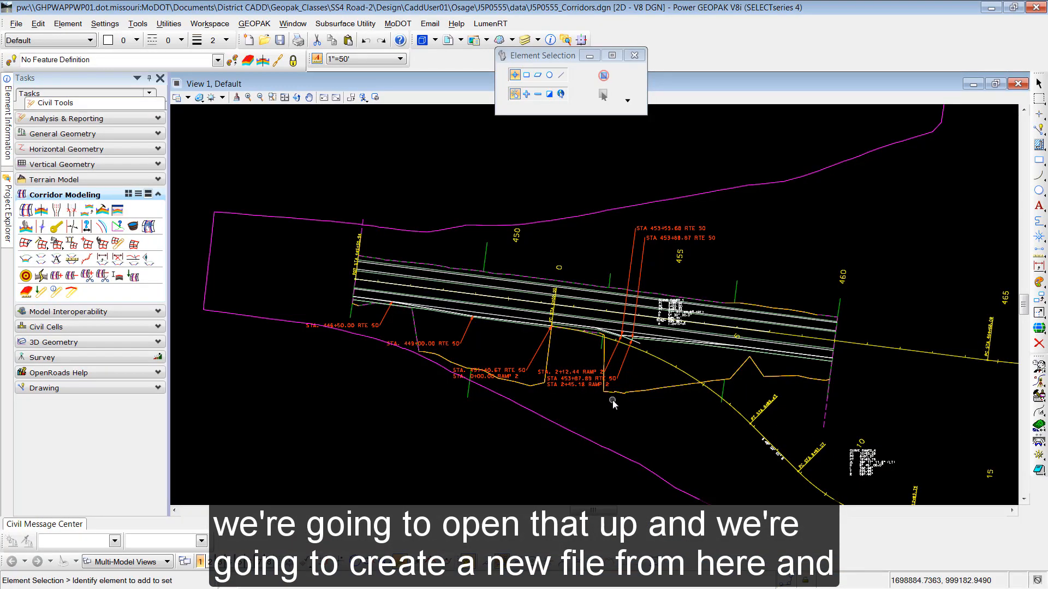
- Create a new file named J5P0555_Superelevation.dgn without the wizard
click(17, 24)
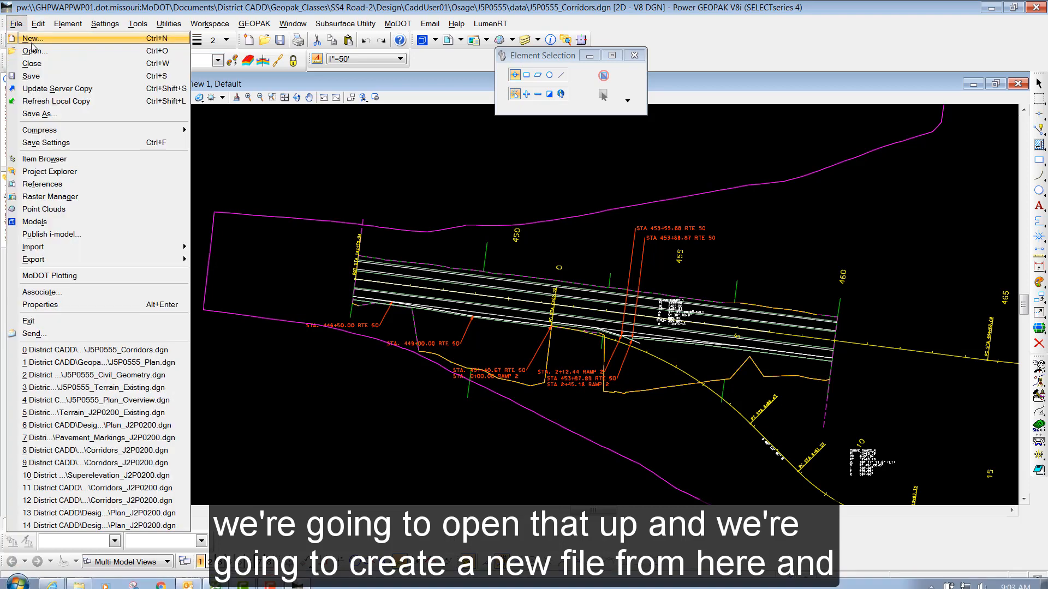
click(32, 45)
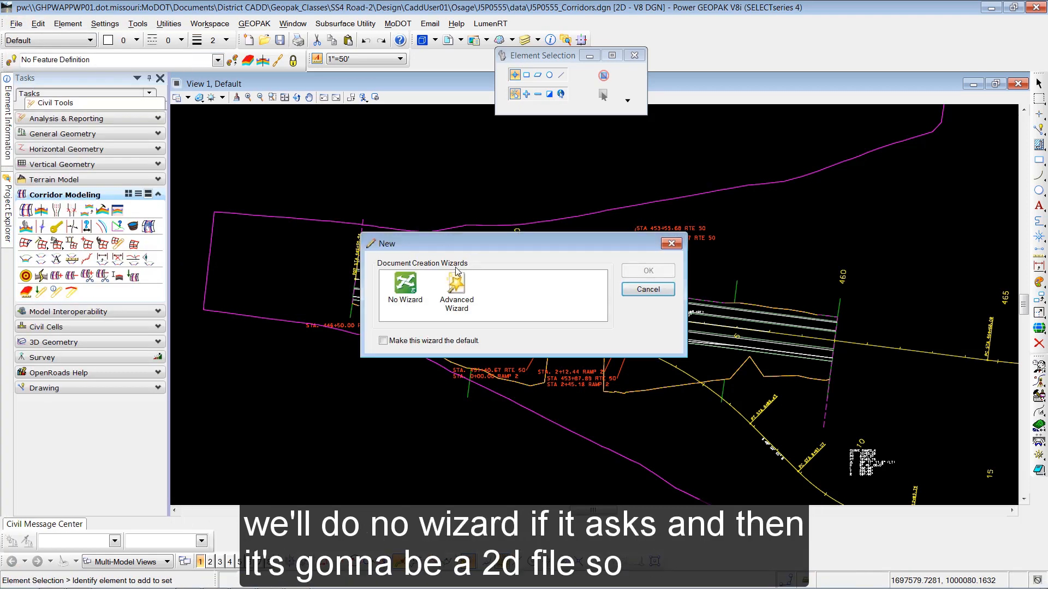
click(405, 287)
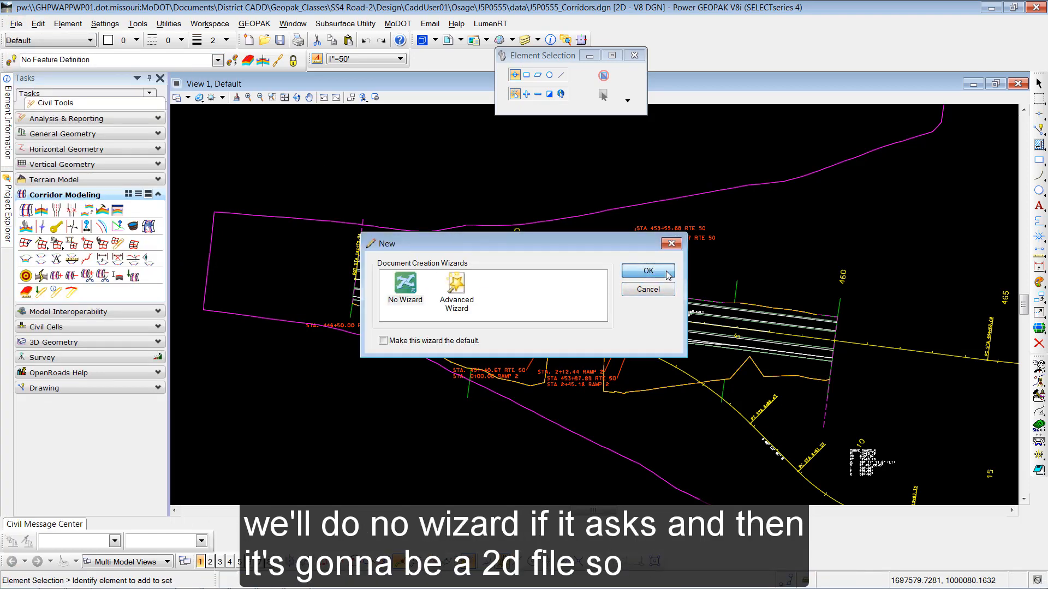
click(667, 273)
drag(525, 266, 422, 258)
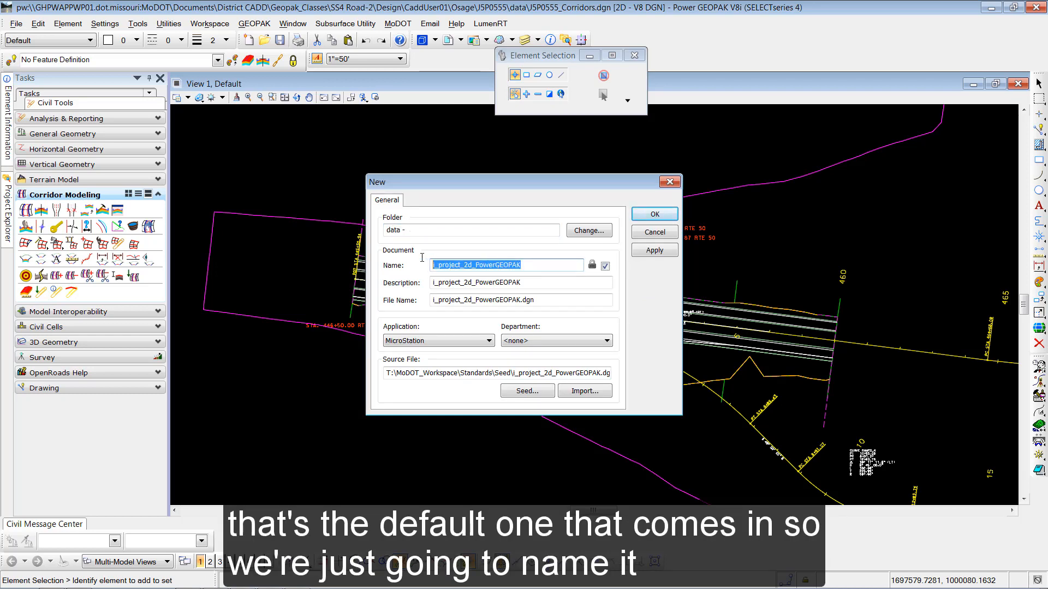
text(J5P)
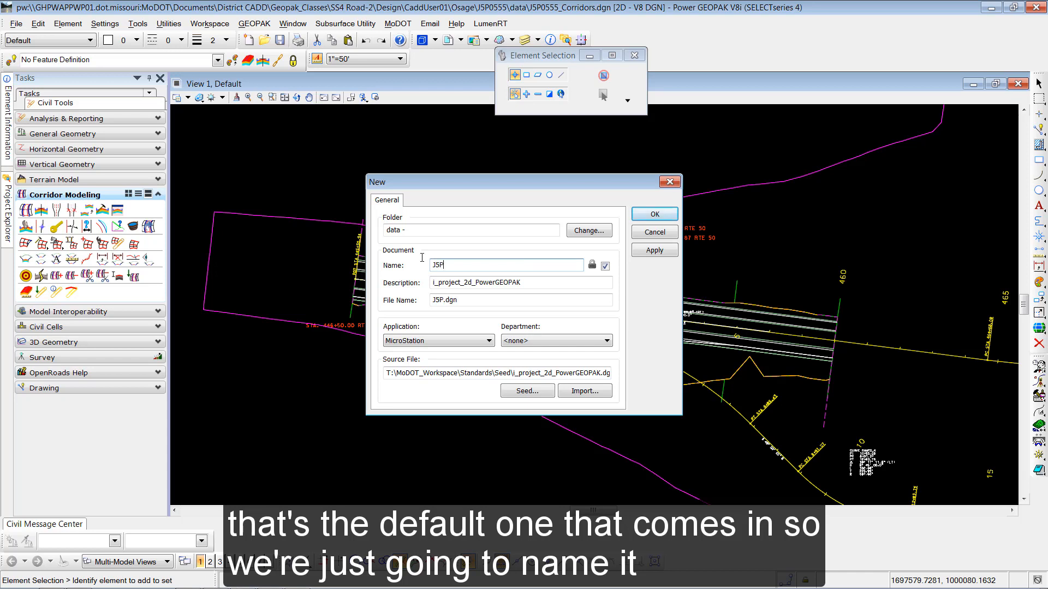
text(0555)
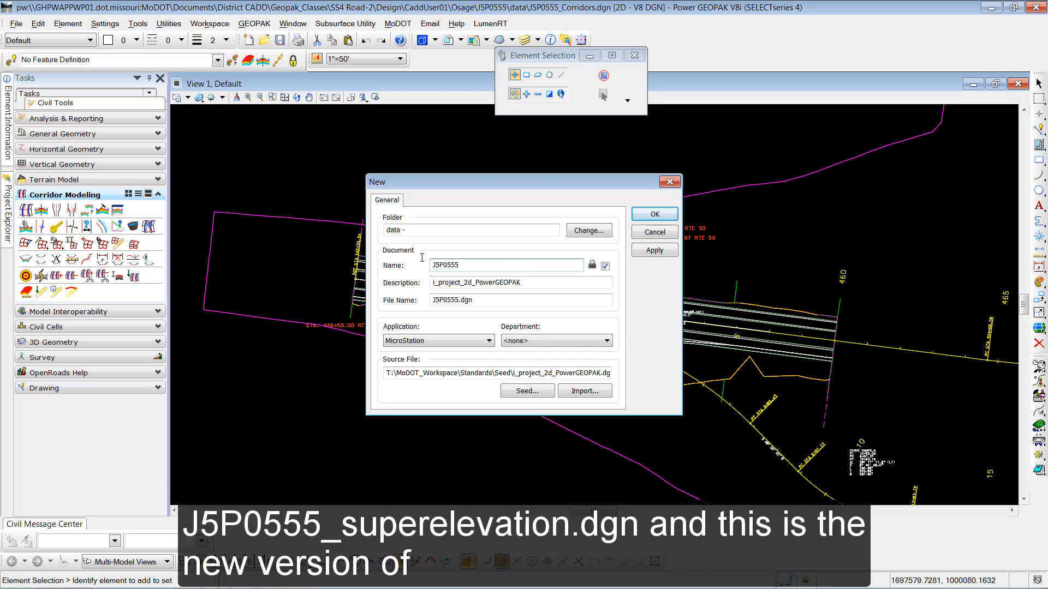
text(_Superelevation.dgn)
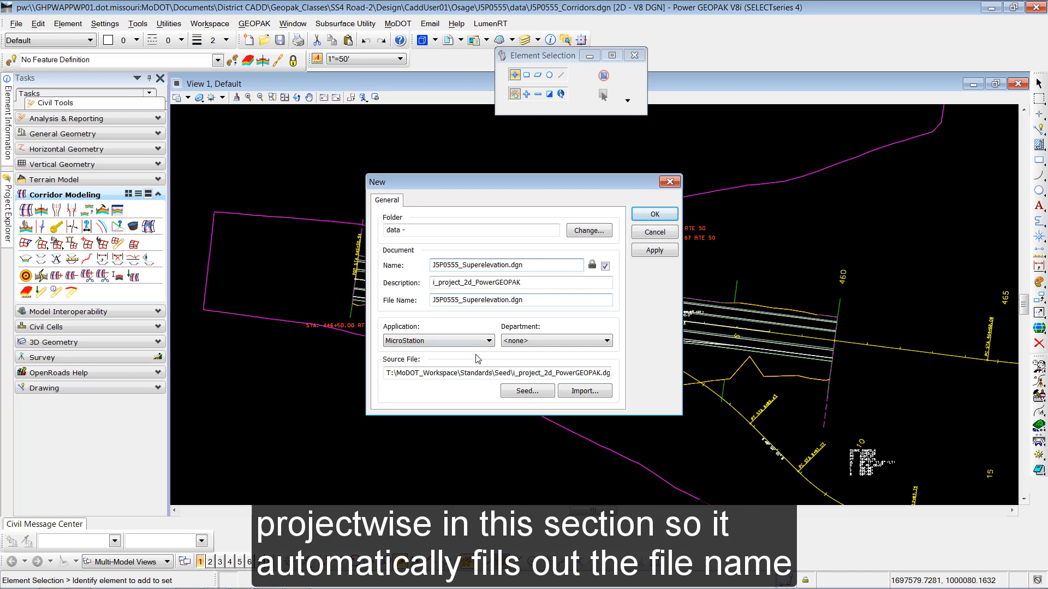
click(656, 214)
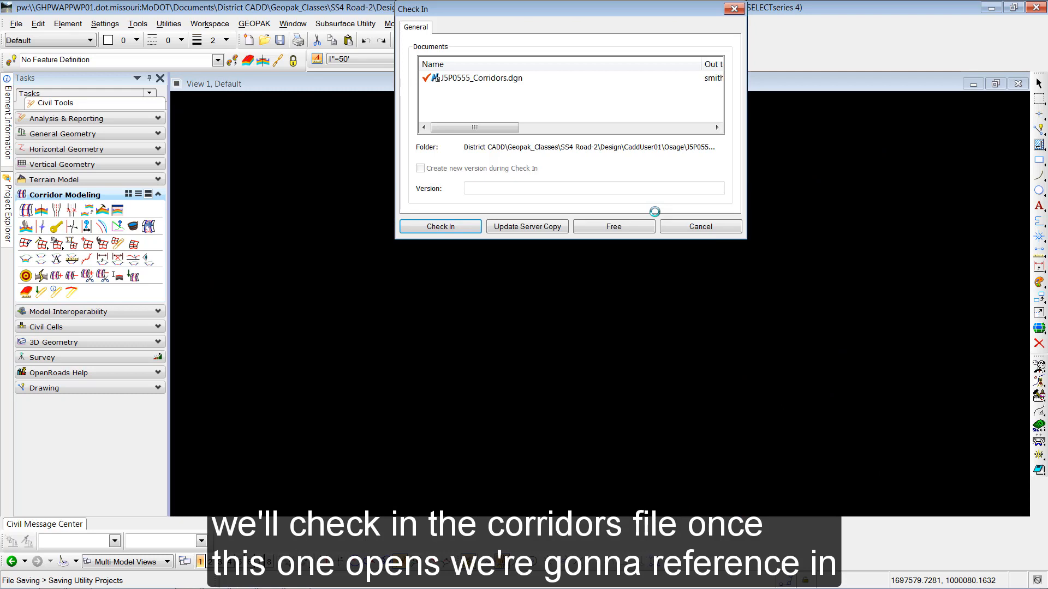
- Check J5P0555_Corridors.dgn back in to ProjectWise
click(434, 228)
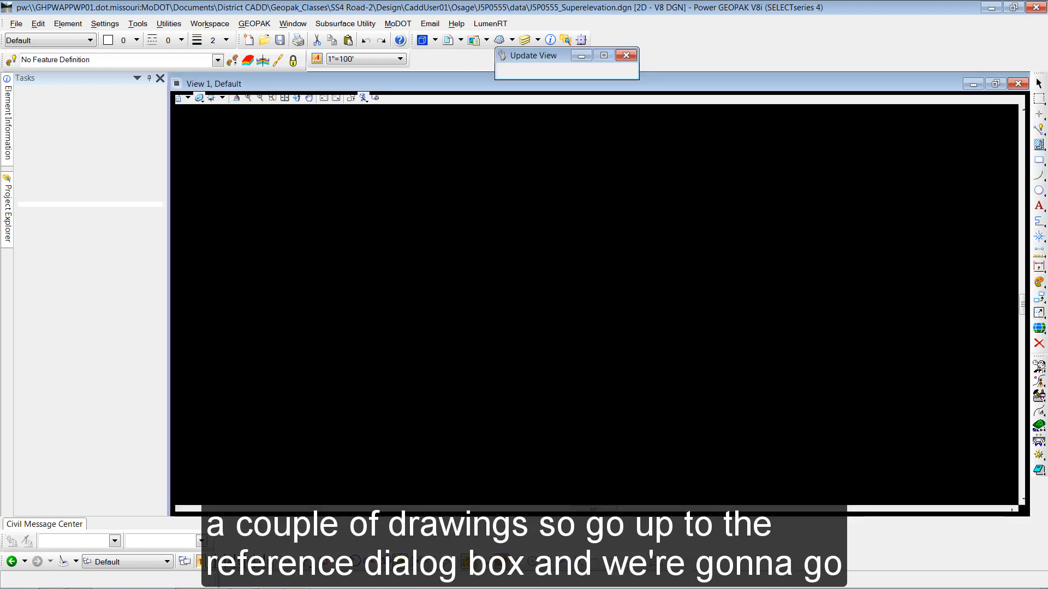
- Attach J5P0555_Civil_Geometry.dgn and J5P0555_Plan.dgn as references with default settings
click(448, 43)
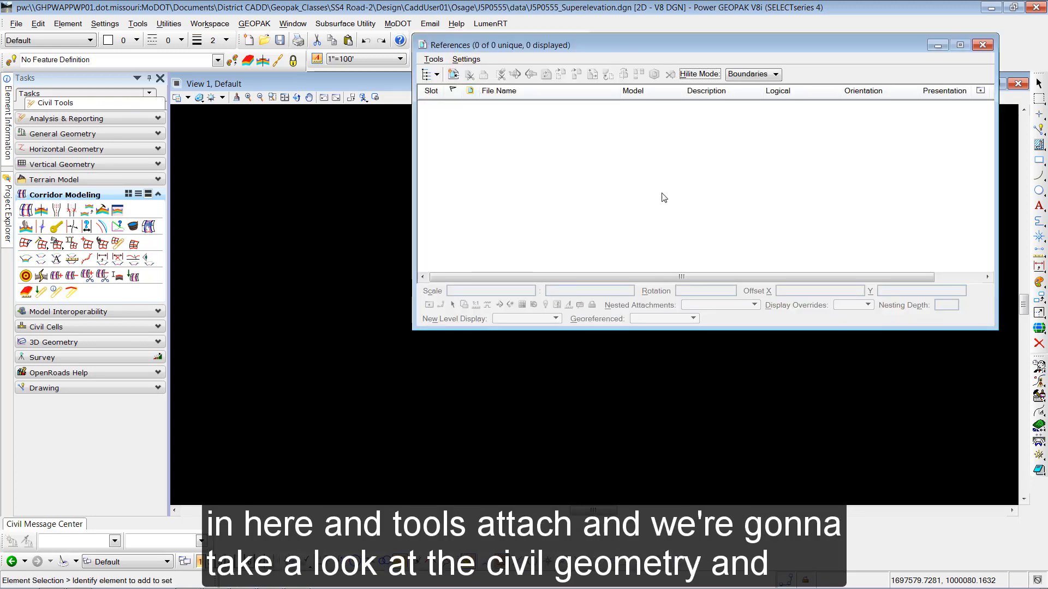
click(434, 59)
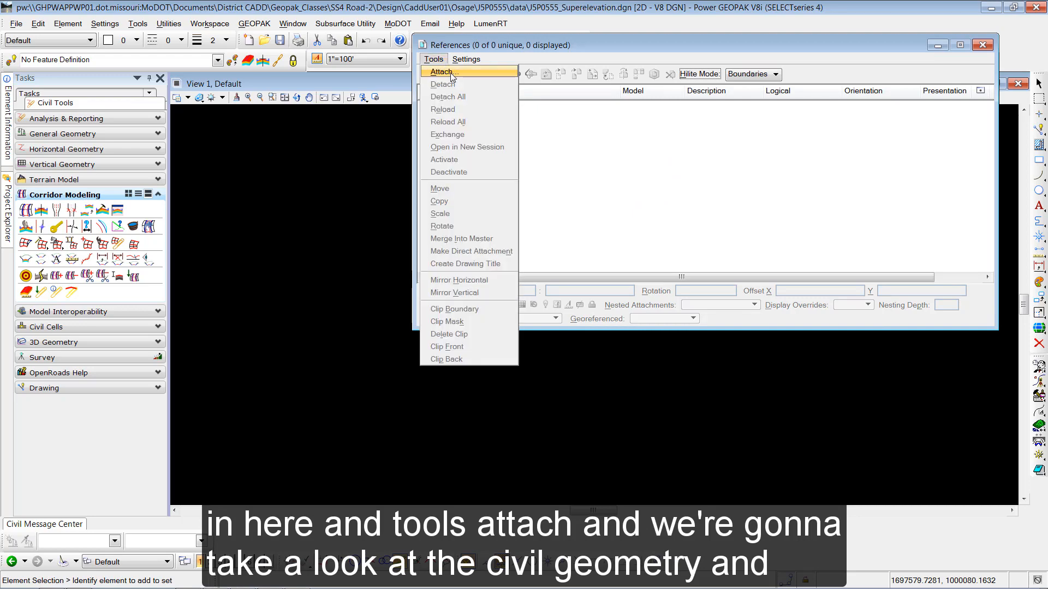
click(451, 73)
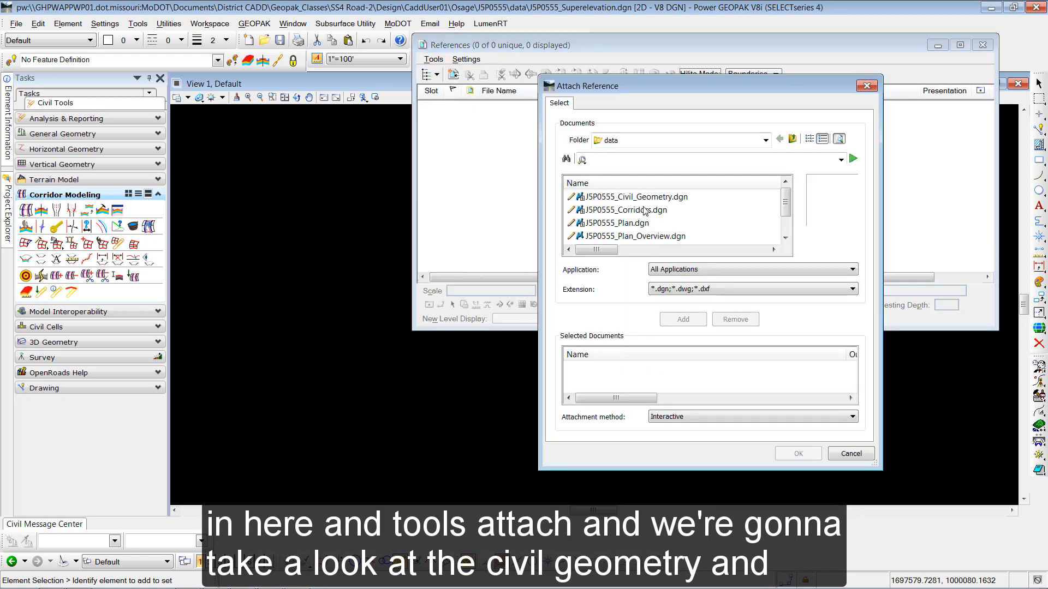
double_click(653, 198)
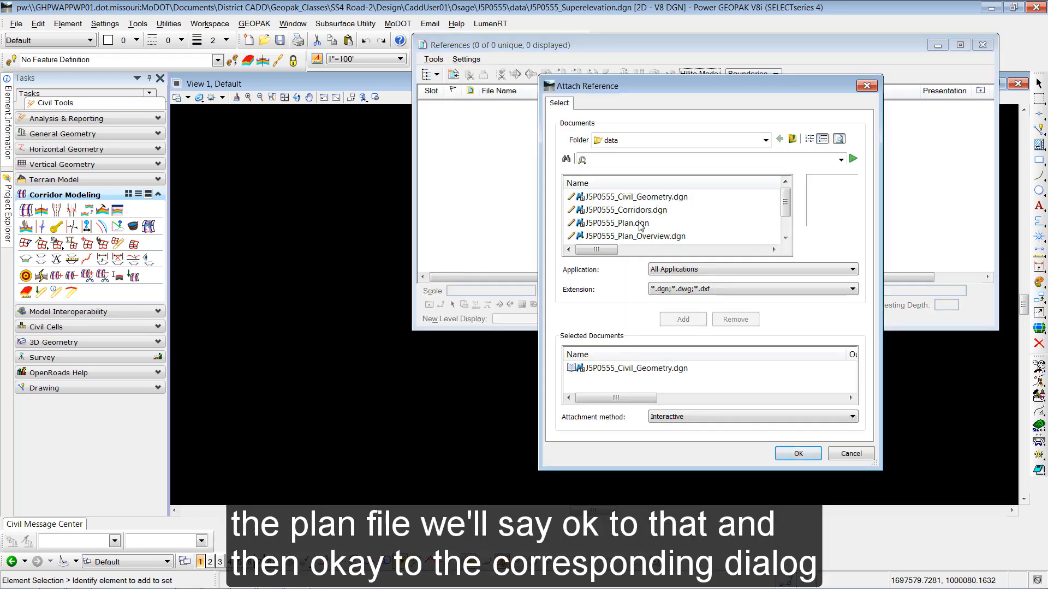
double_click(641, 224)
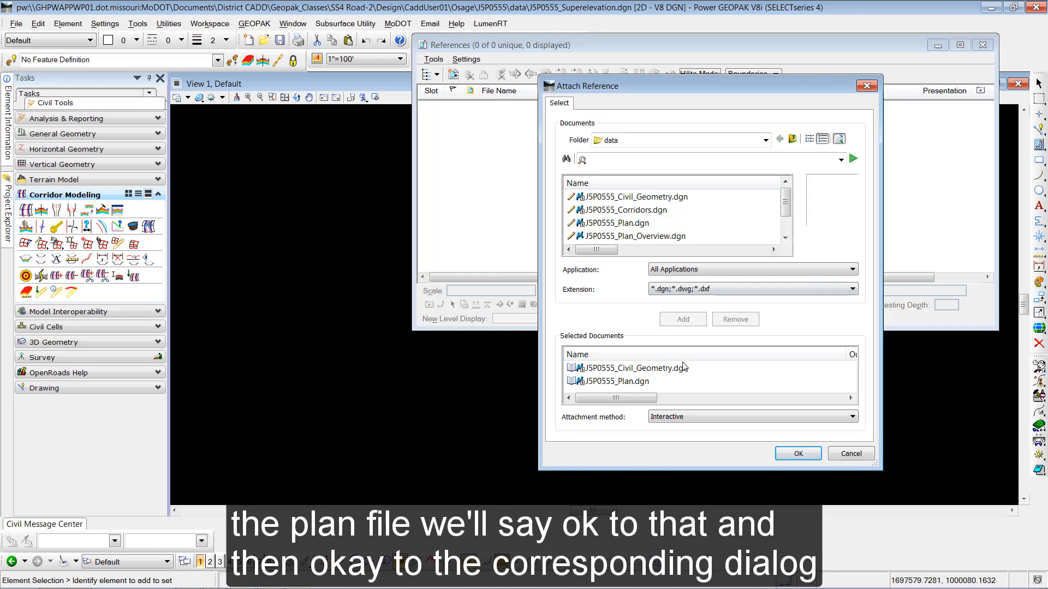
click(798, 454)
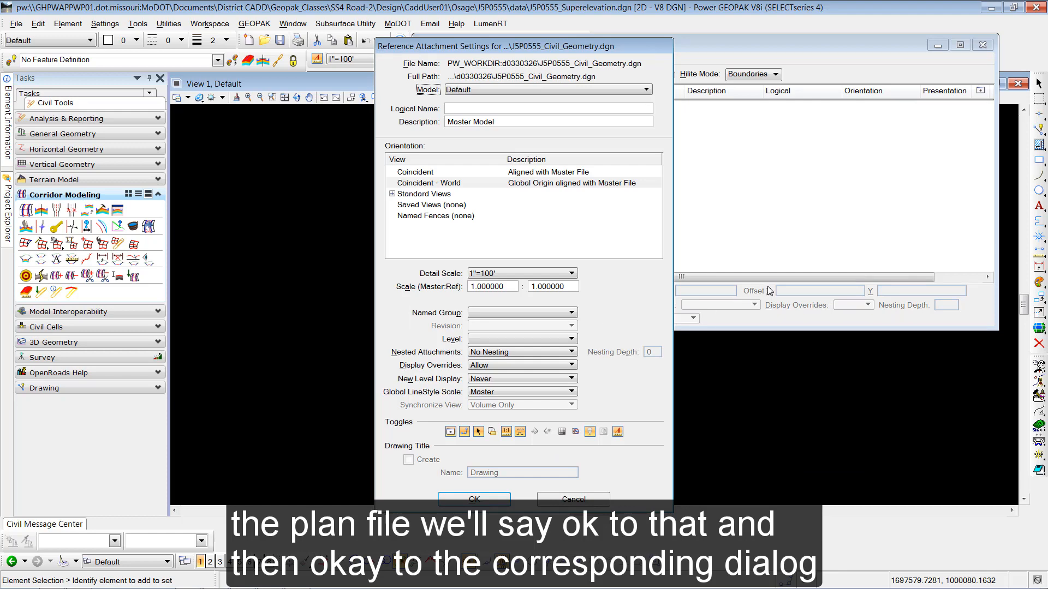
click(473, 500)
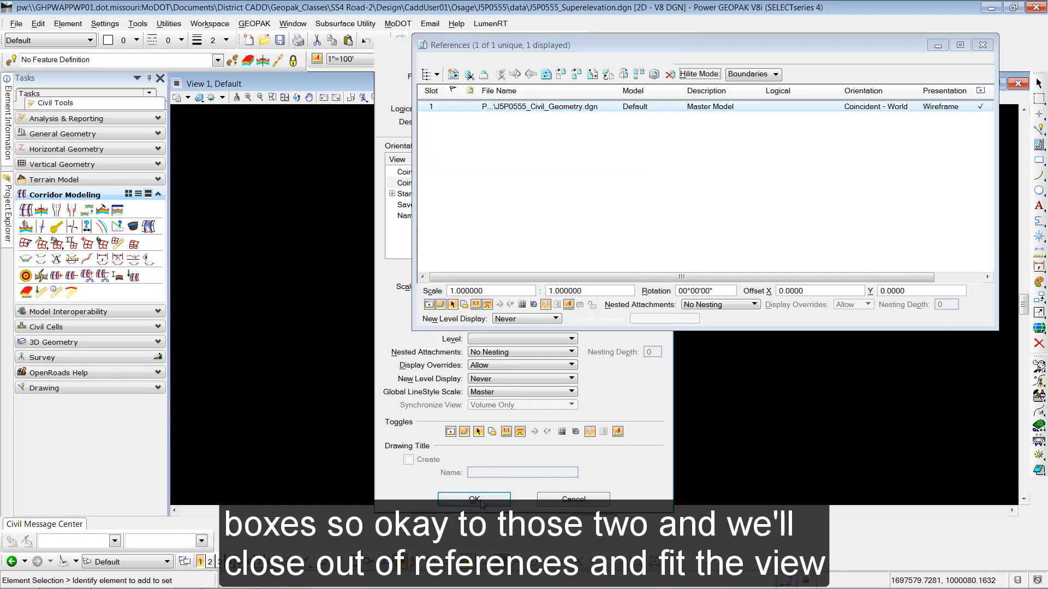
click(475, 500)
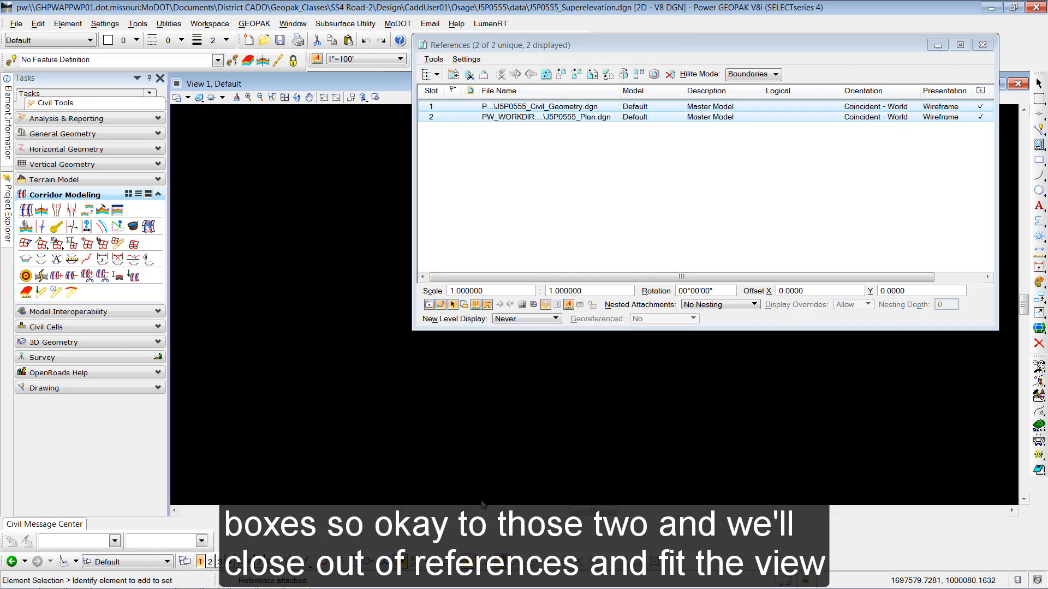
- Fit the view to show all ramp alignments and bring up the Road 2 manual
click(983, 45)
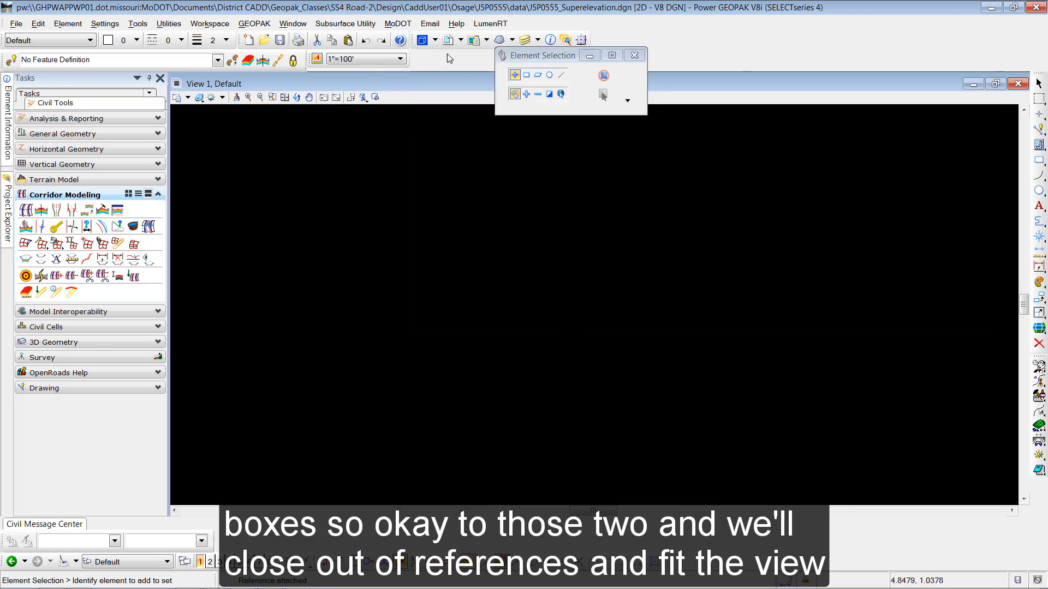
click(284, 97)
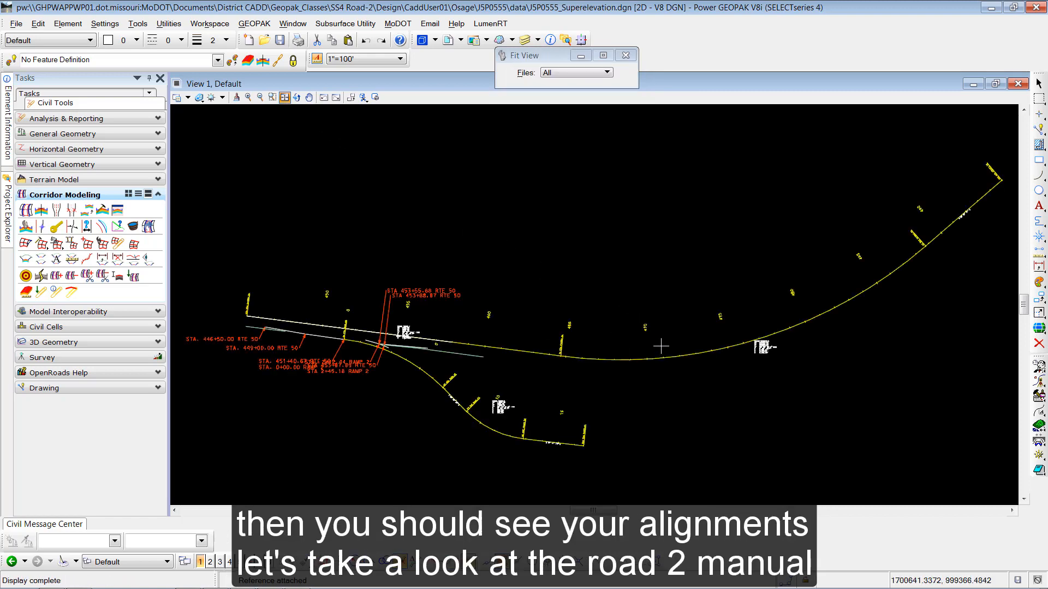
drag(1047, 34, 777, 10)
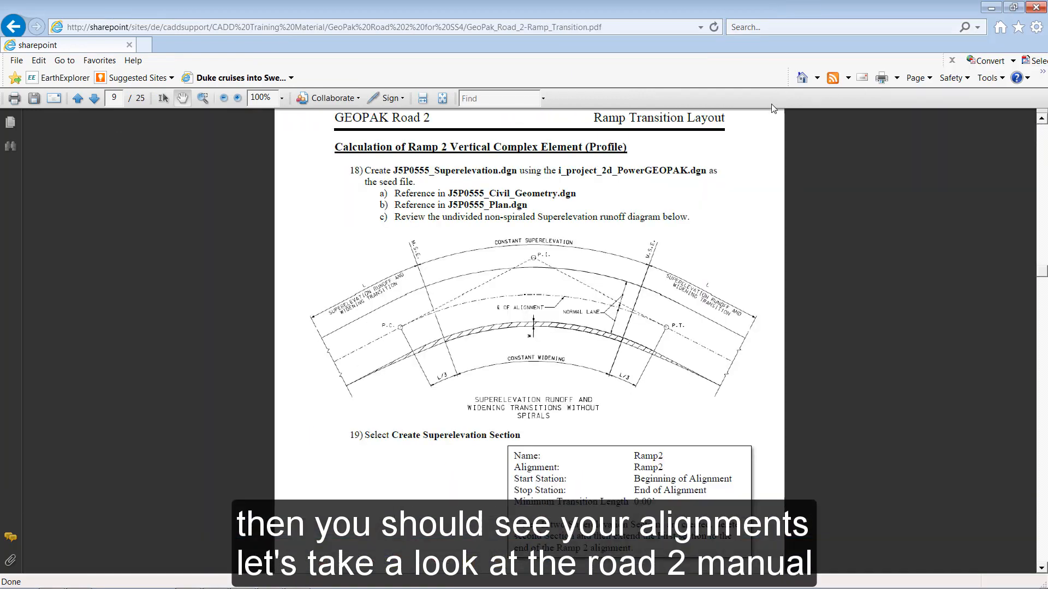
- View the manual's superelevation runoff diagram at 150%, then move the browser off the drawing
click(237, 98)
click(237, 98)
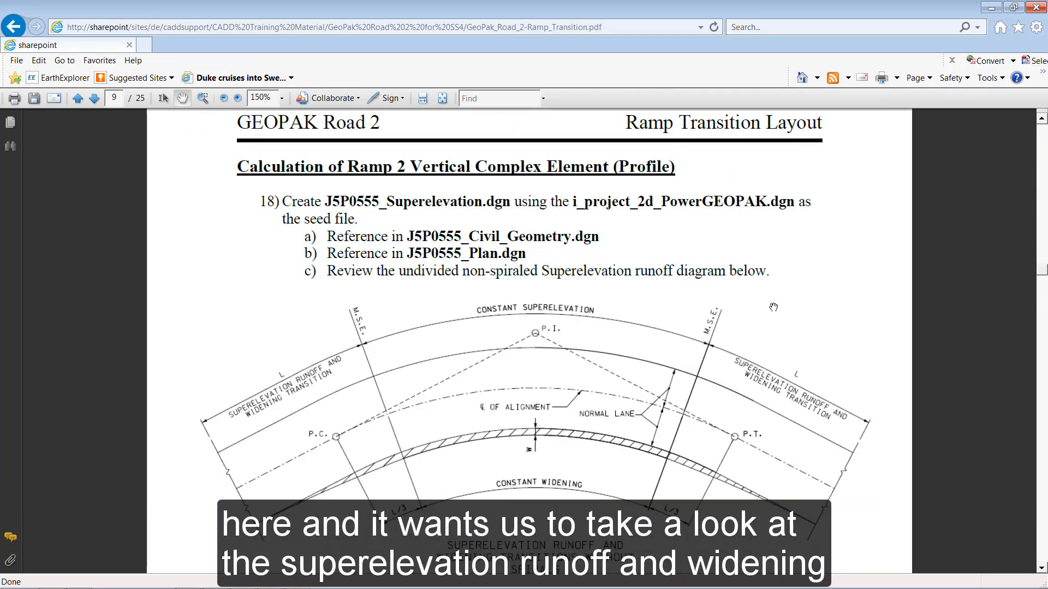
drag(809, 348, 810, 270)
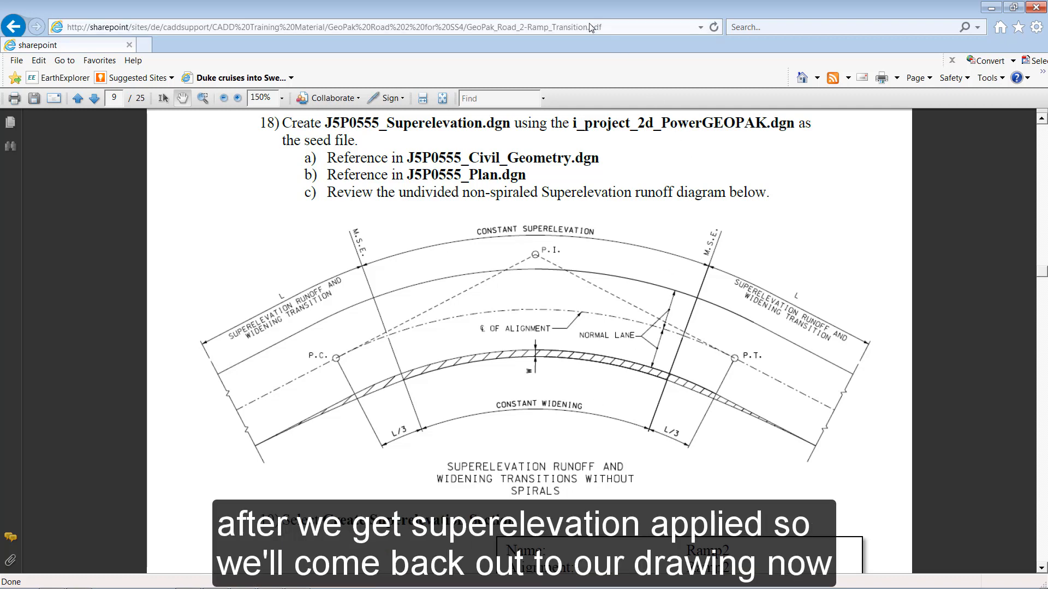
double_click(632, 13)
drag(632, 14, 1047, 7)
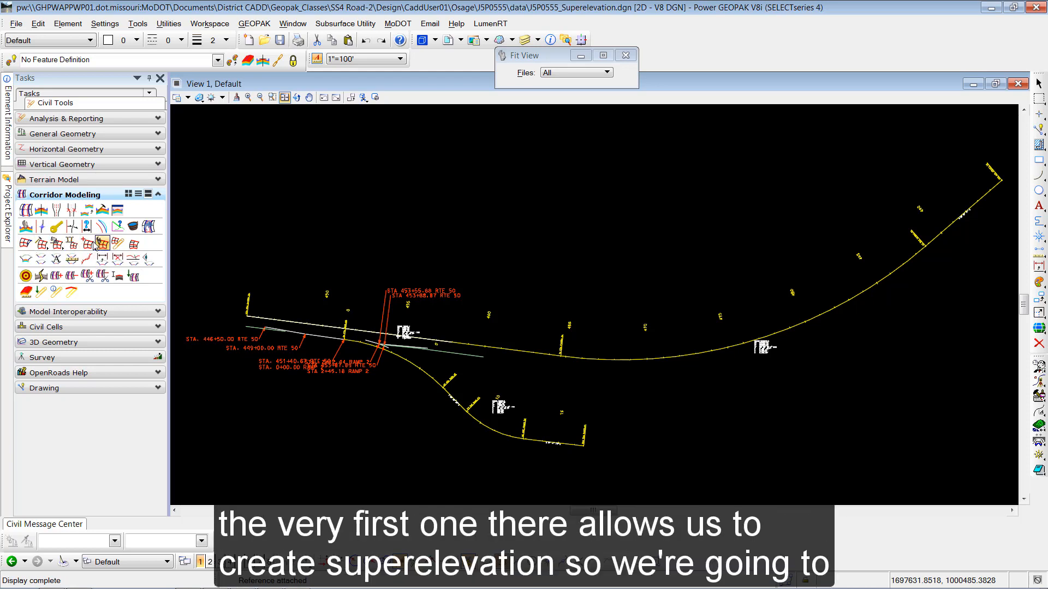
- Create section Ramp2 on the ramp alignment, stations 0+00.00 to 16+55.31, minimum tangent length 10000
click(25, 244)
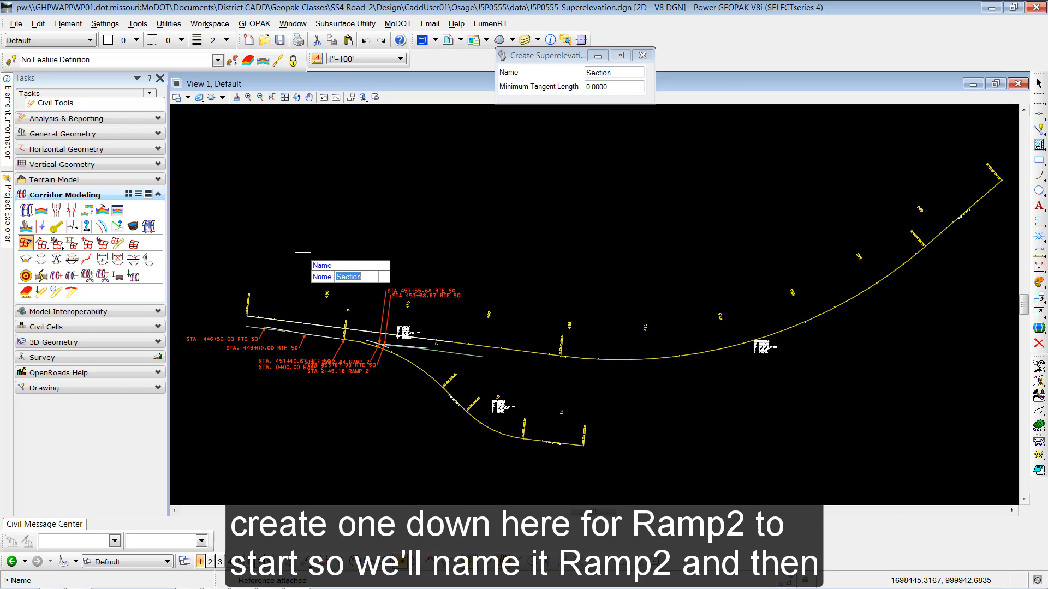
text(Ramp2)
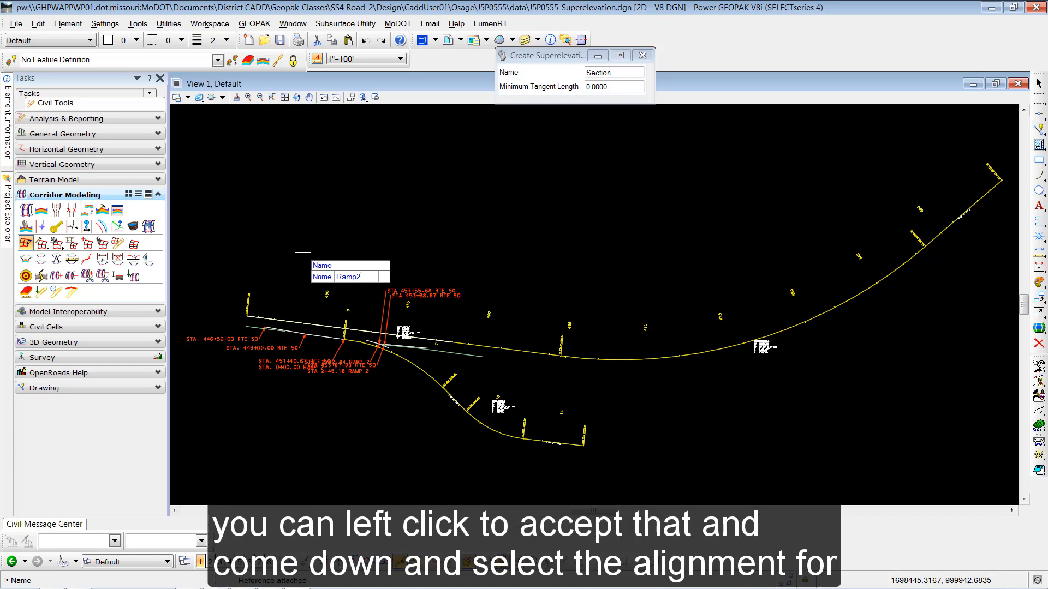
click(303, 253)
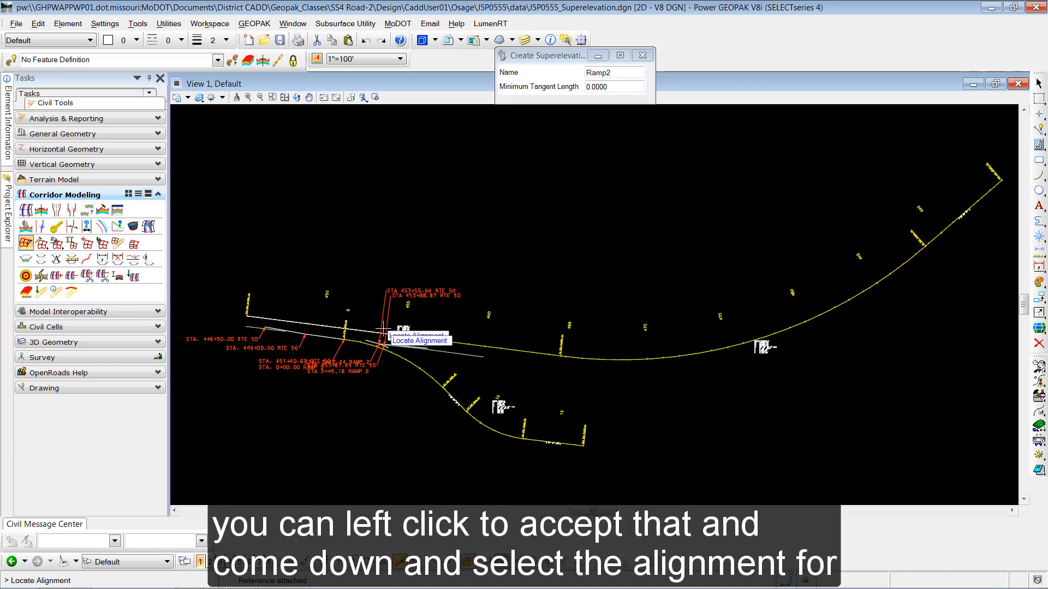
click(412, 364)
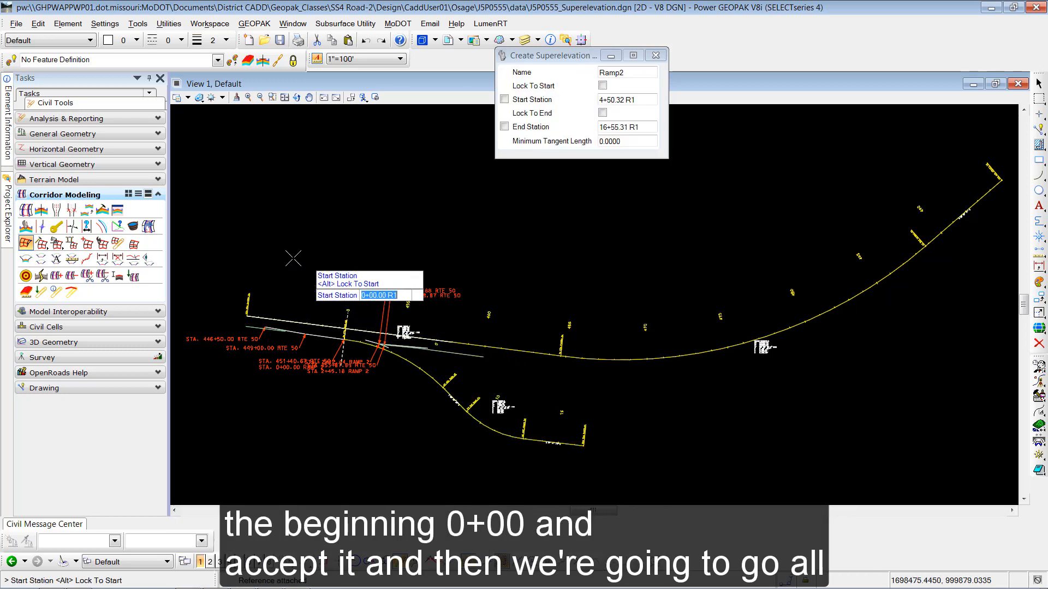
click(253, 231)
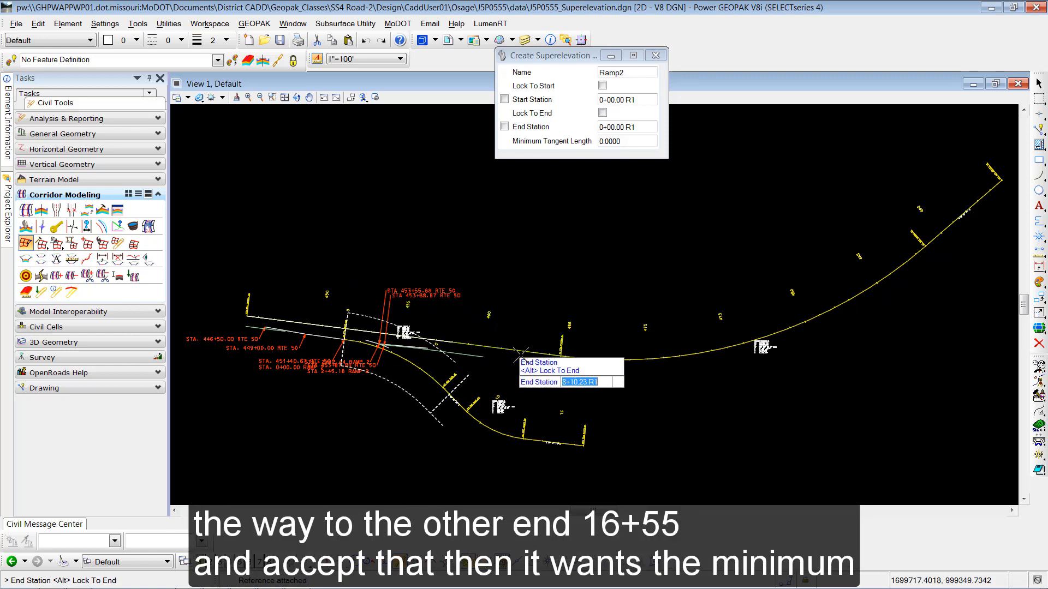
click(617, 393)
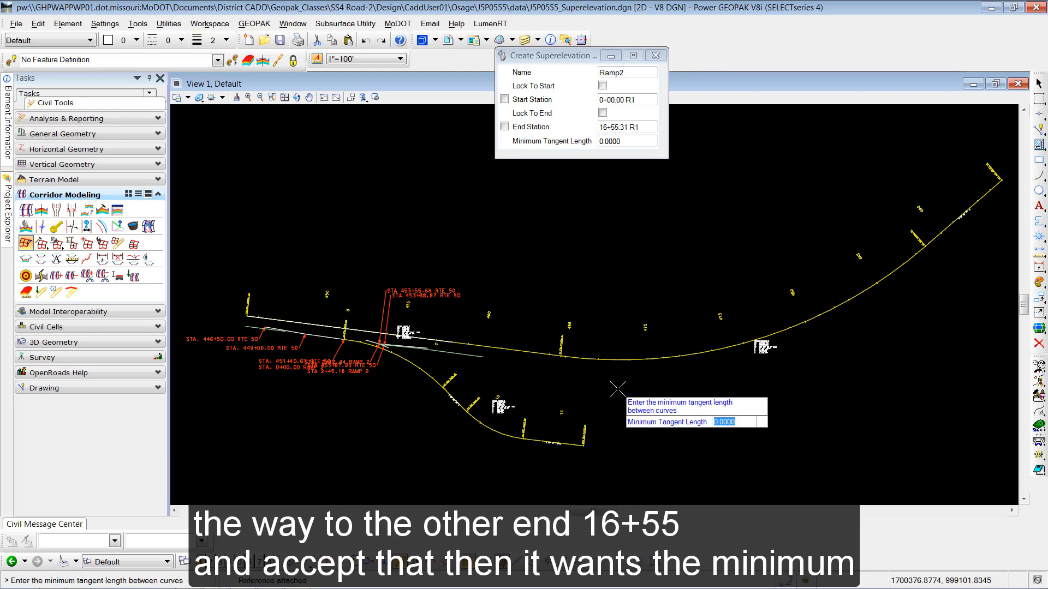
text(10)
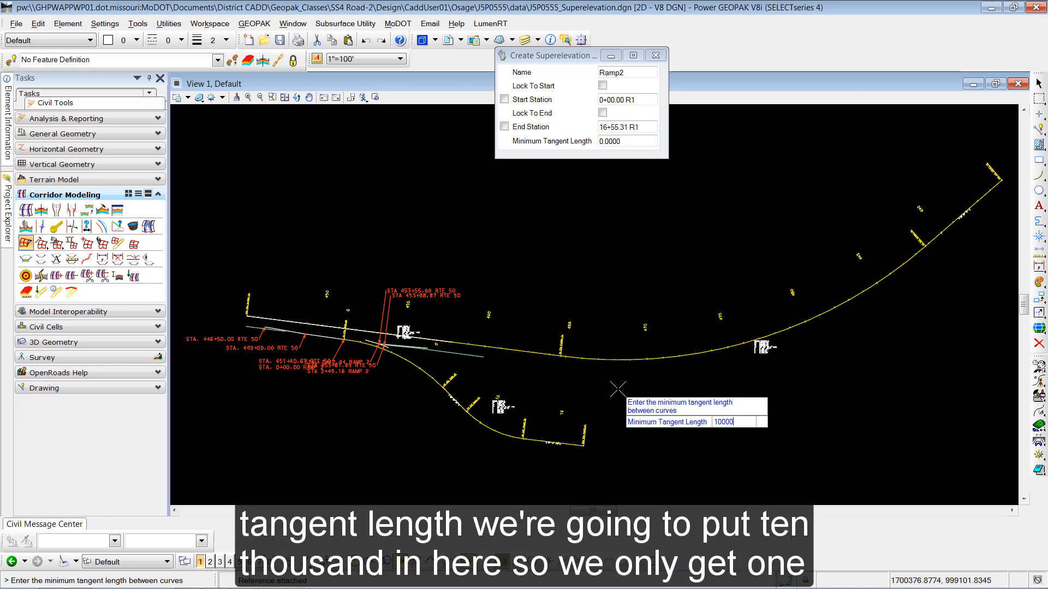
key(Return)
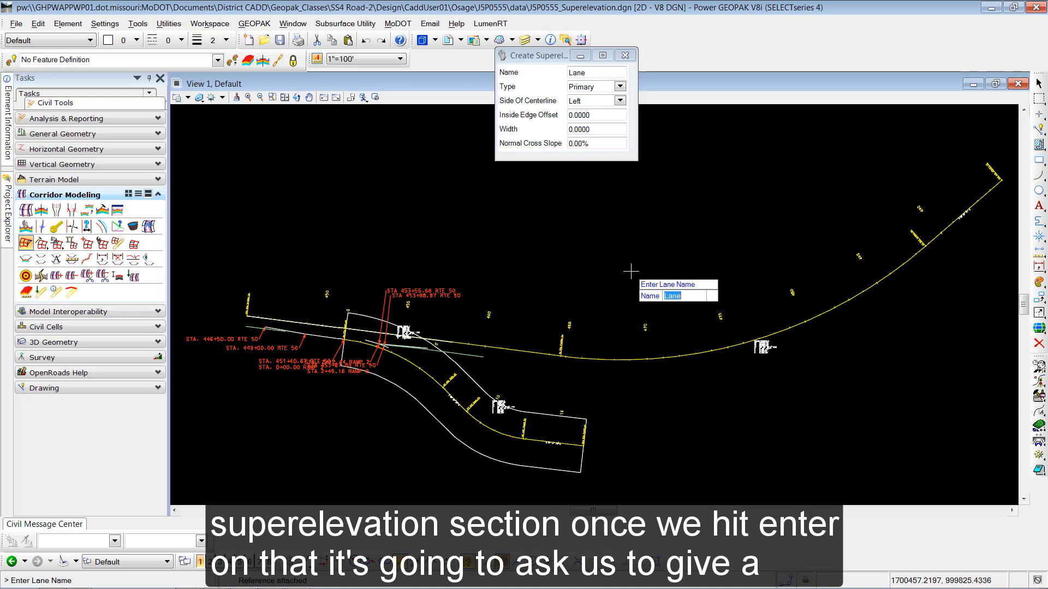
- Add primary left lane Ramp2 with offset 0, width 12 and 2% normal cross slope
text(Ramp2)
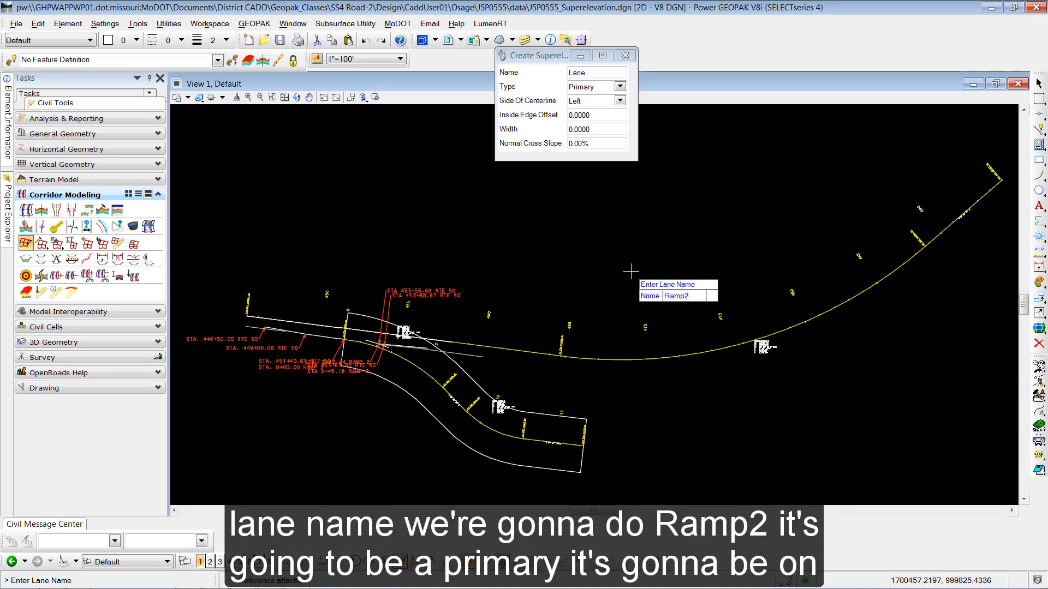
key(Return)
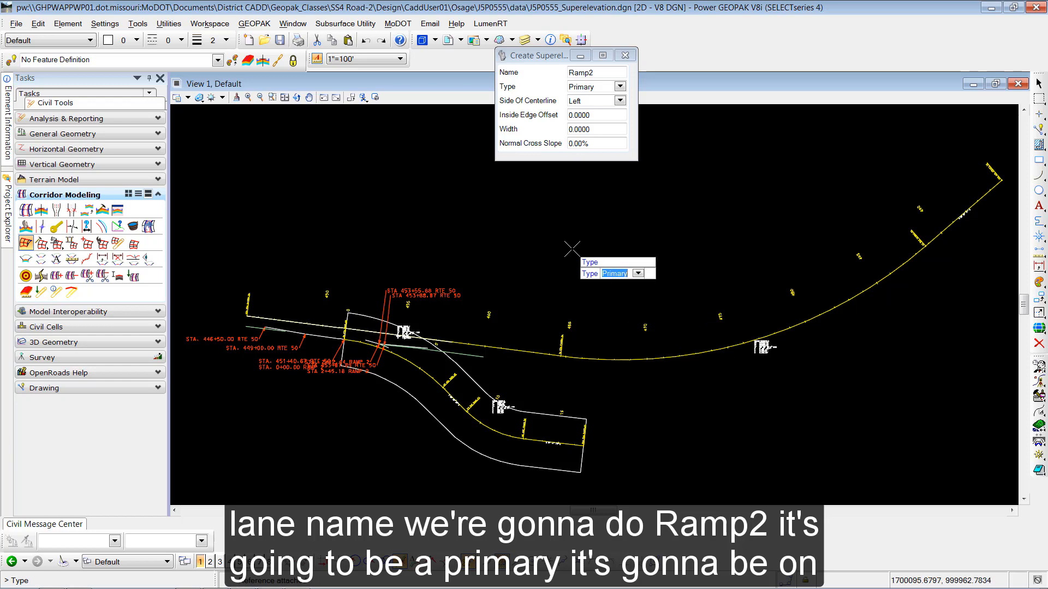
key(Return)
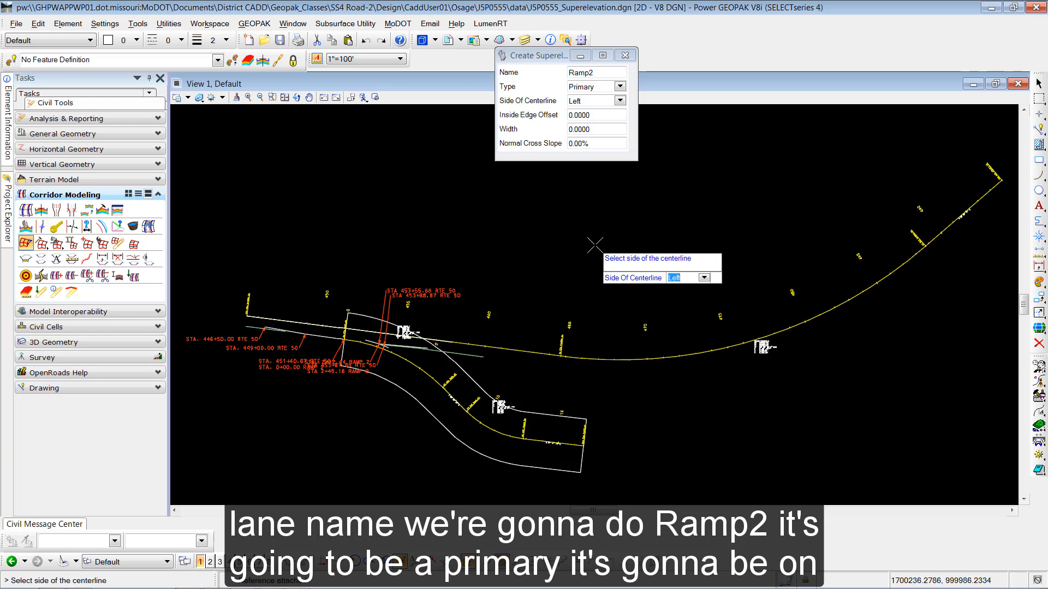
key(Return)
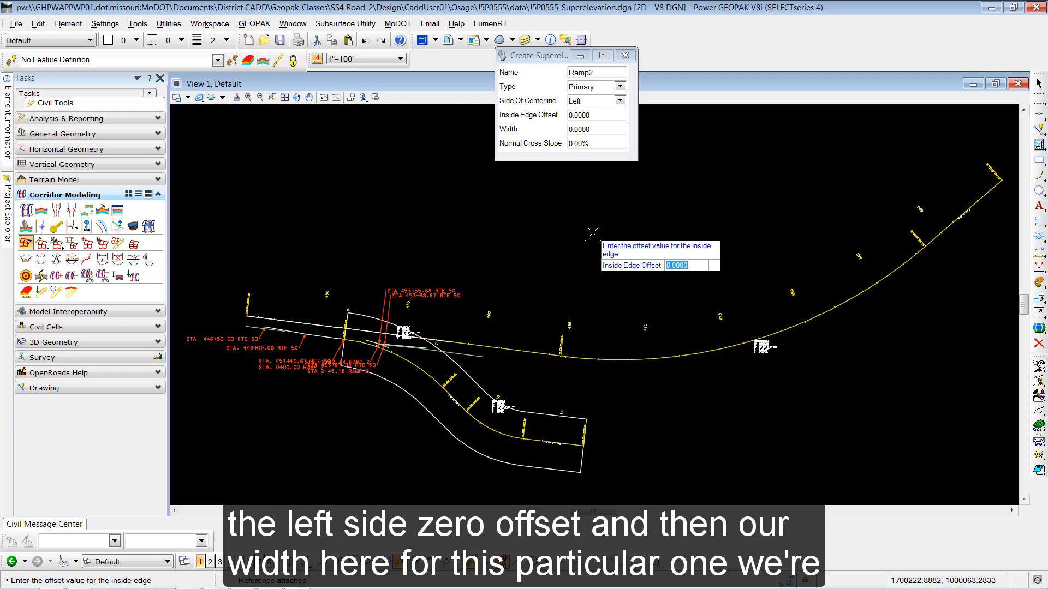
key(Return)
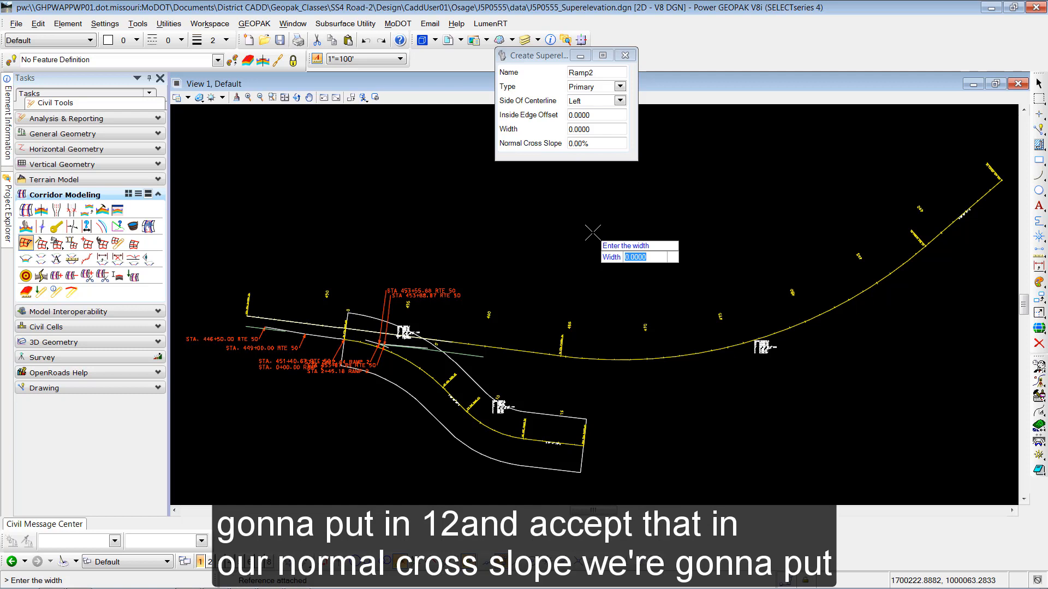
text(12)
key(Return)
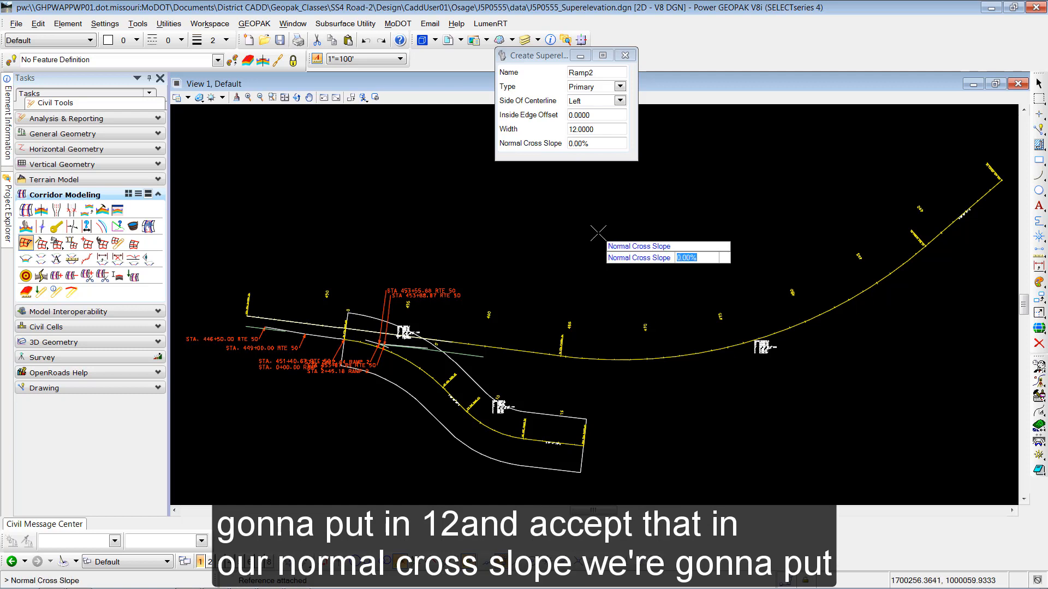
text(2)
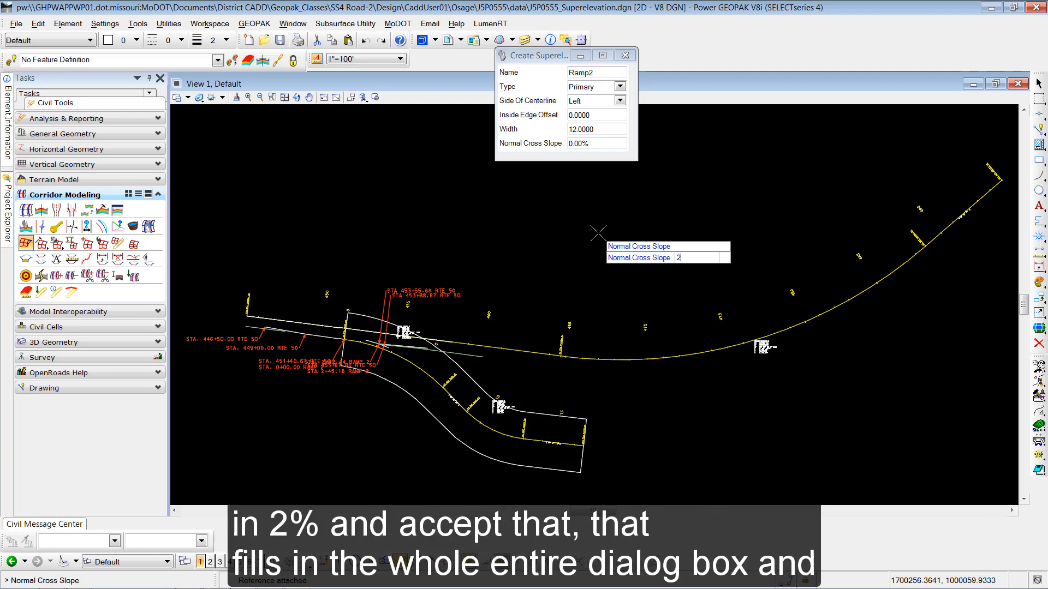
key(Return)
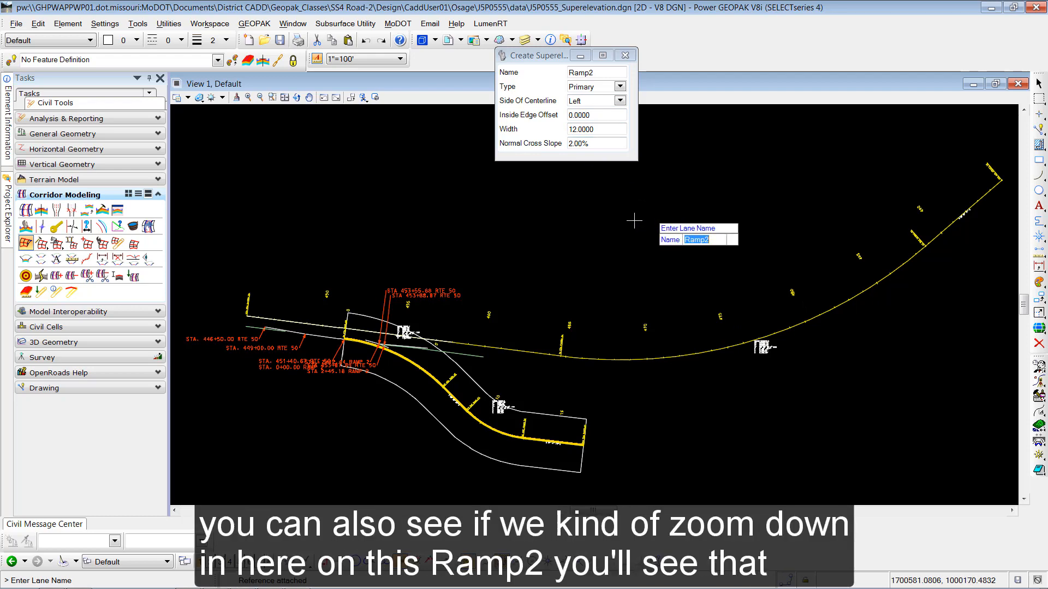
scroll(469, 418, up, 10)
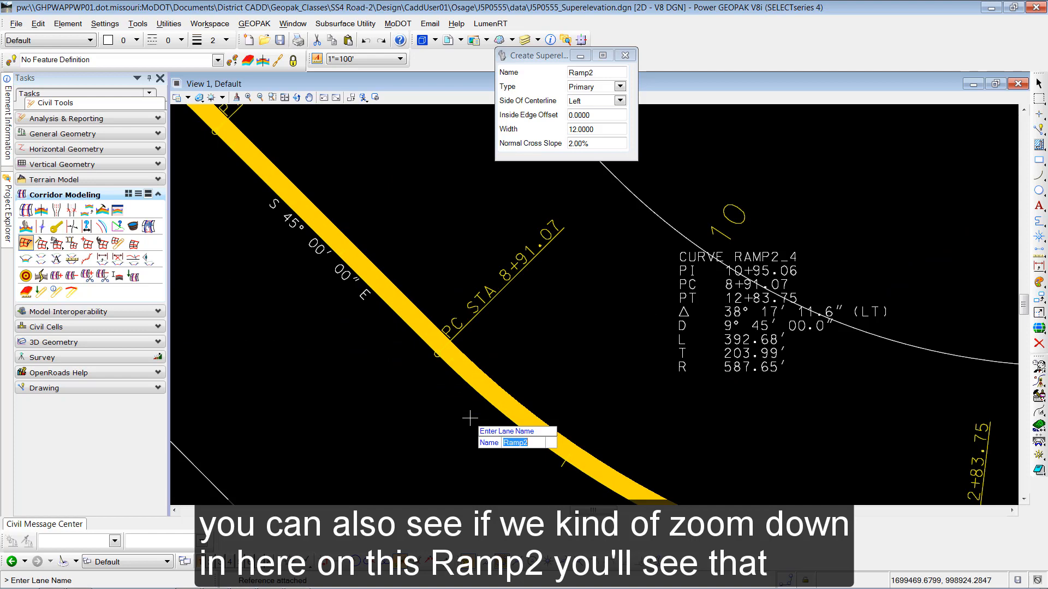
scroll(470, 419, down, 8)
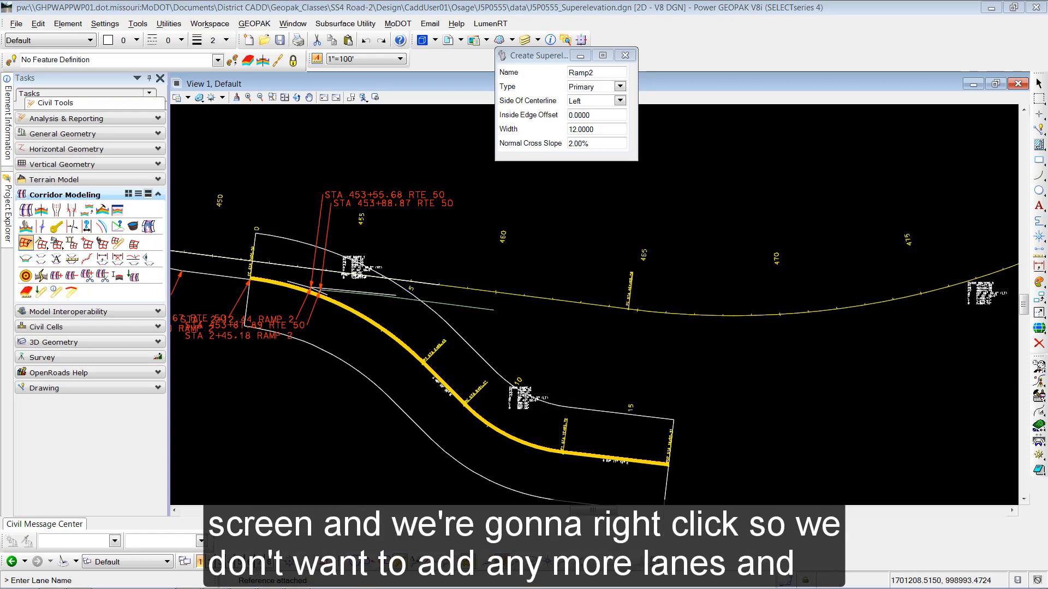
- Stop adding lanes and load english_2011.sep from T:\MoDOT_Workspace\Gpk_Std\Superelevation as the standards file
right_click(674, 244)
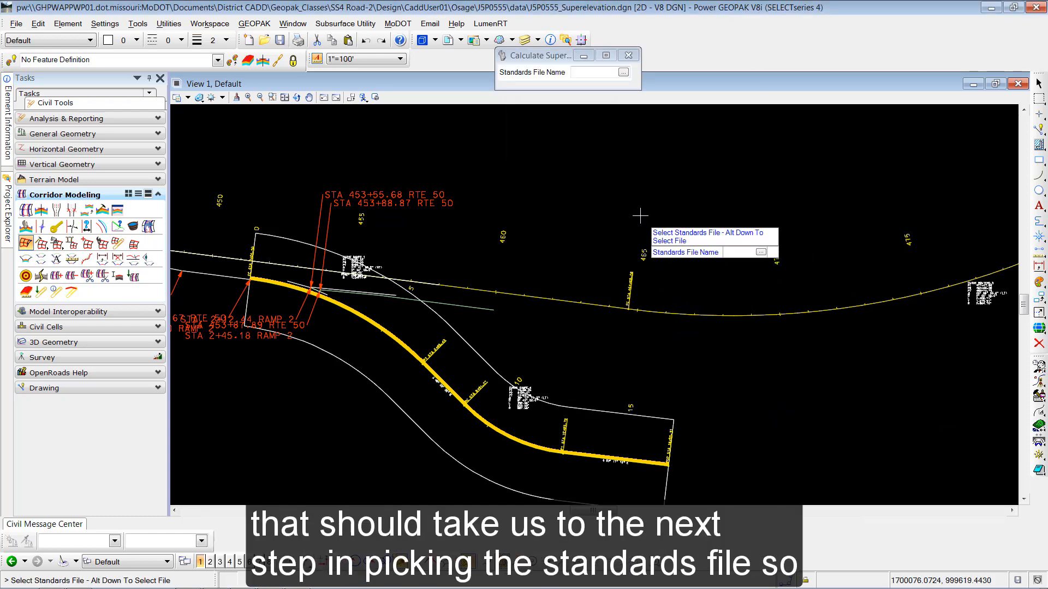
drag(552, 60, 532, 157)
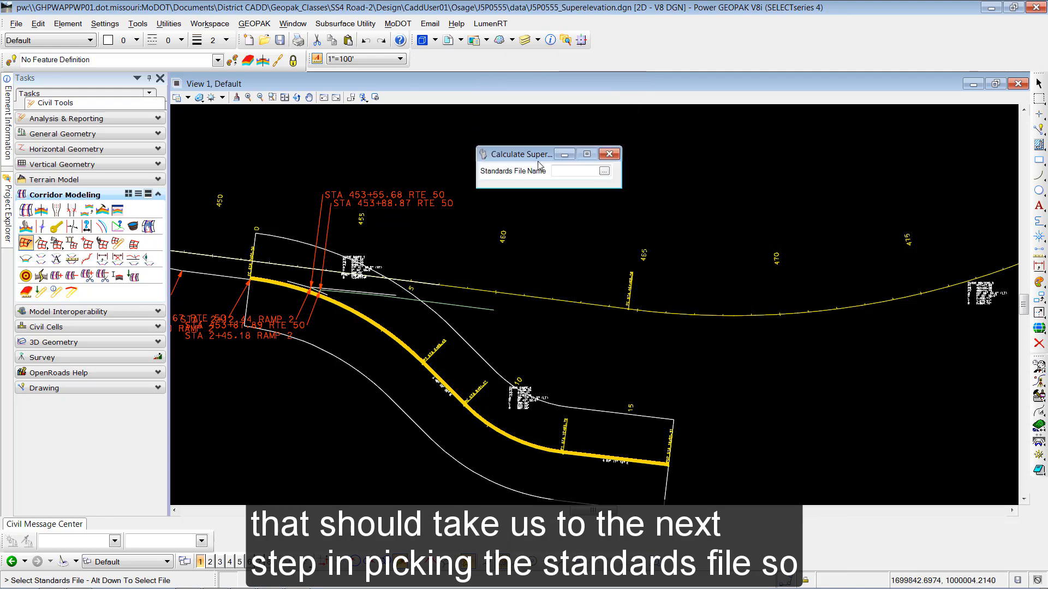
click(605, 172)
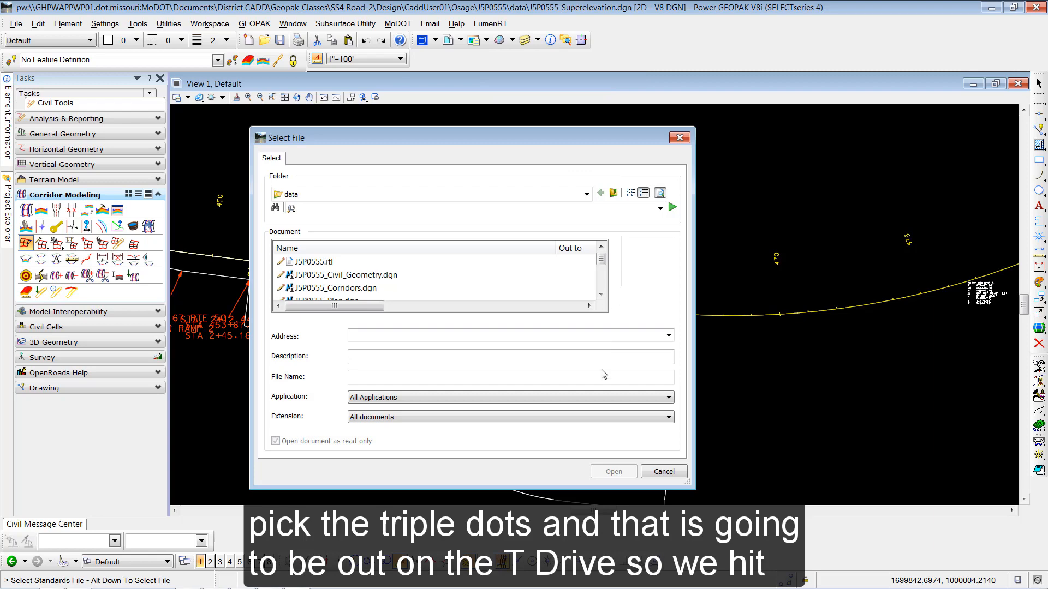
click(676, 475)
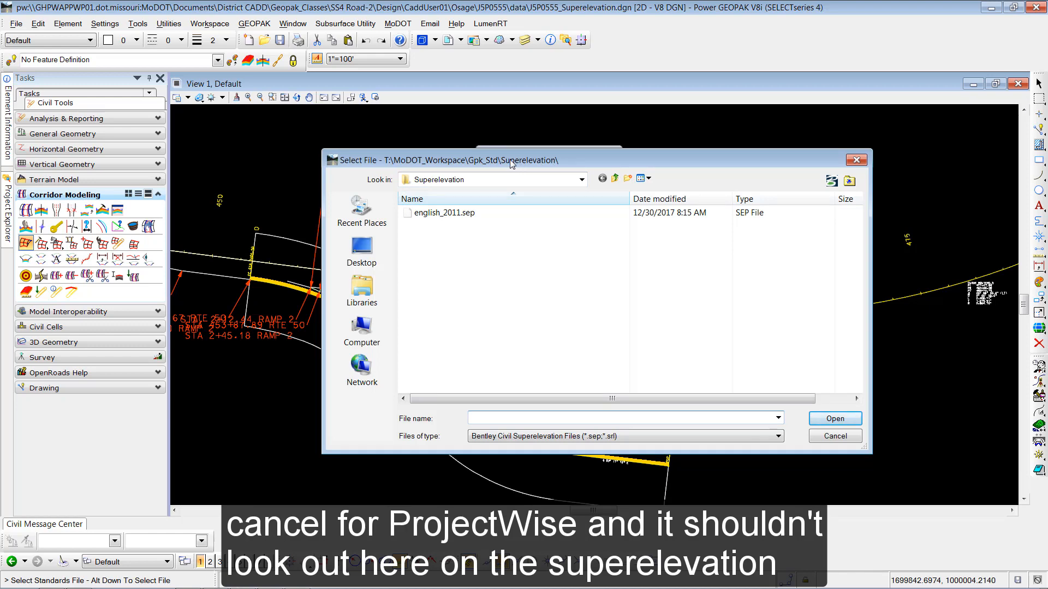
click(442, 213)
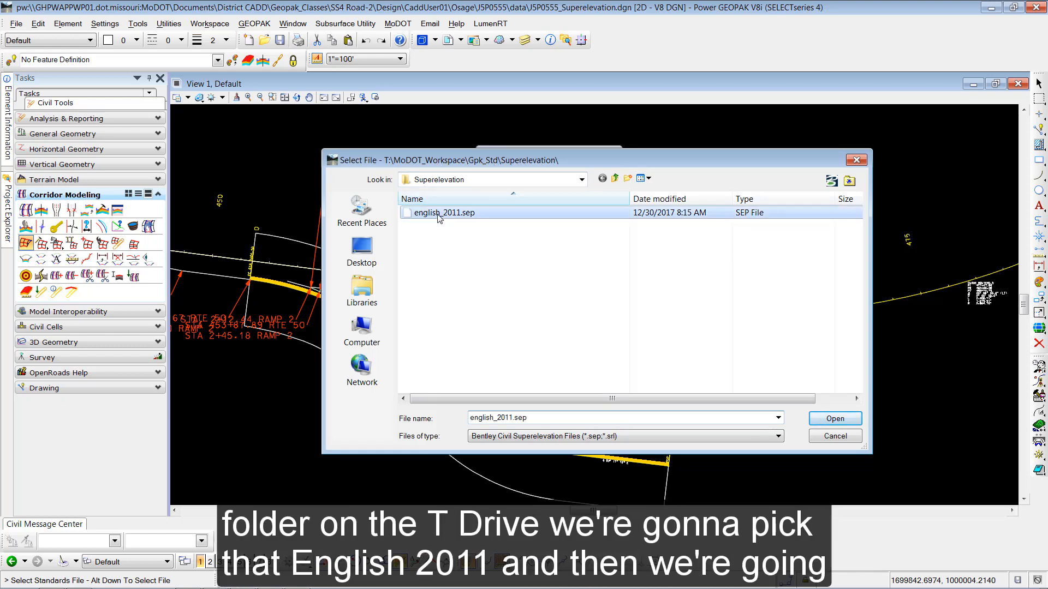
click(835, 418)
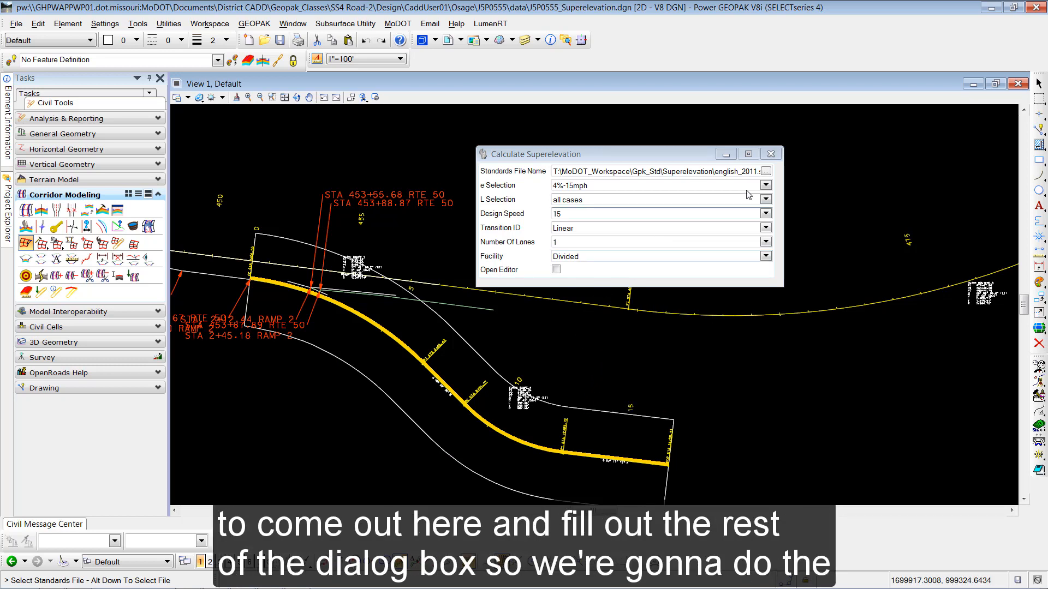
- Set the e Selection to 8%-40mph and the facility to Undivided
click(765, 186)
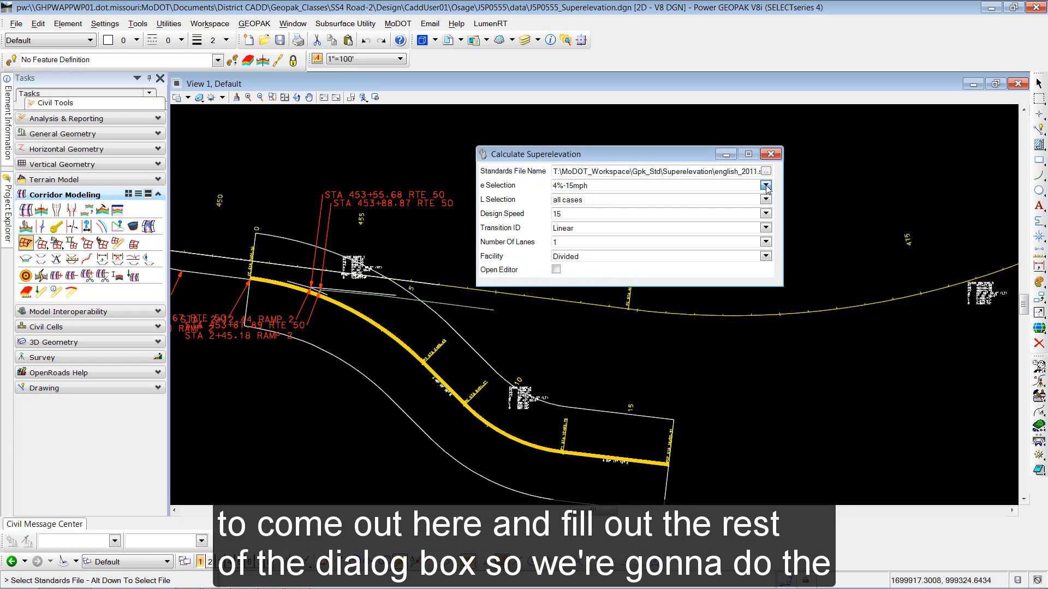
scroll(607, 262, down, 2)
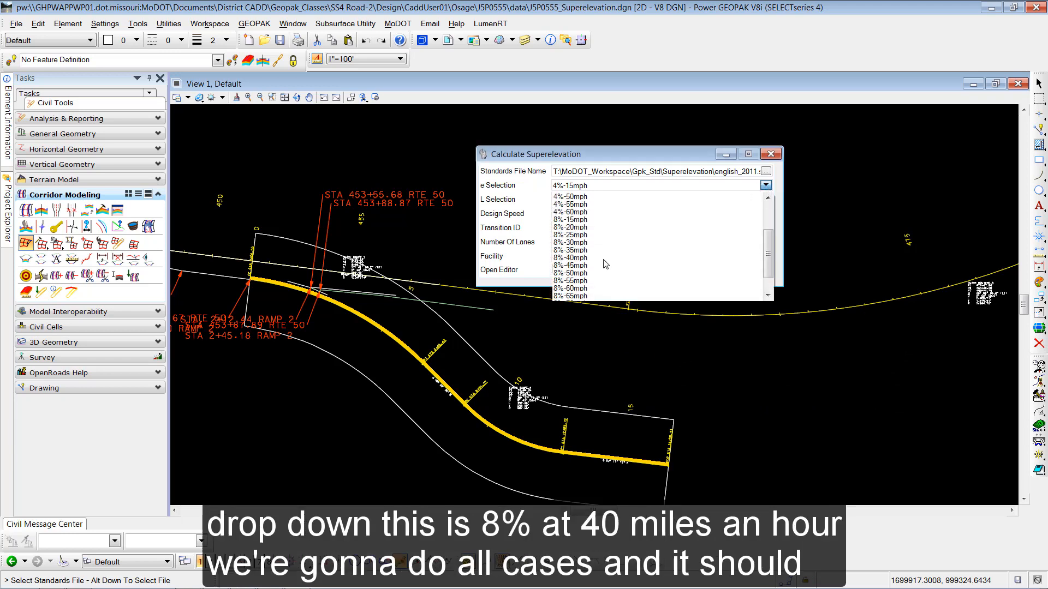
click(577, 259)
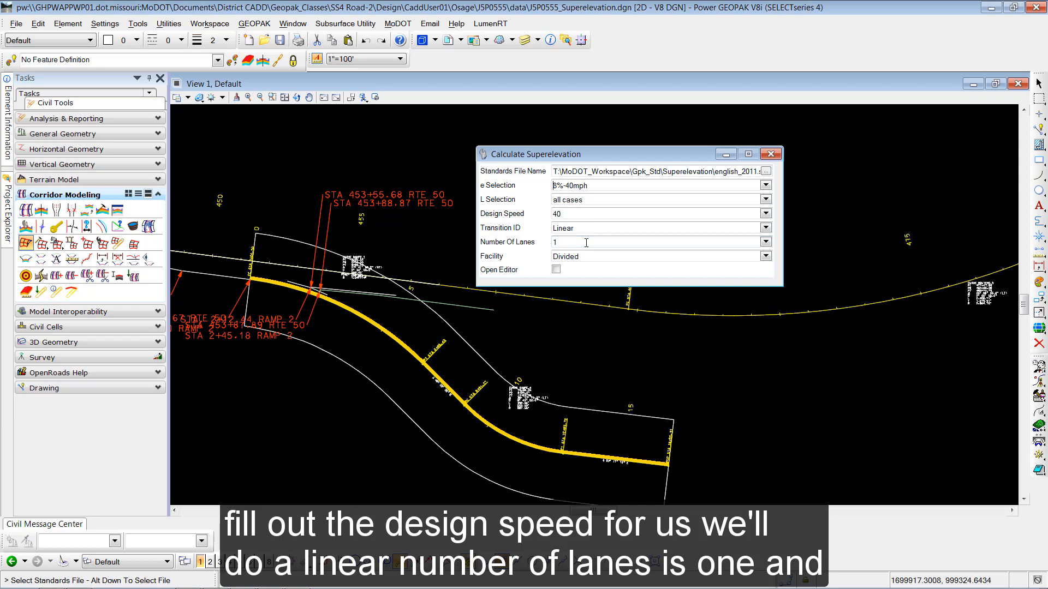
click(764, 259)
click(589, 277)
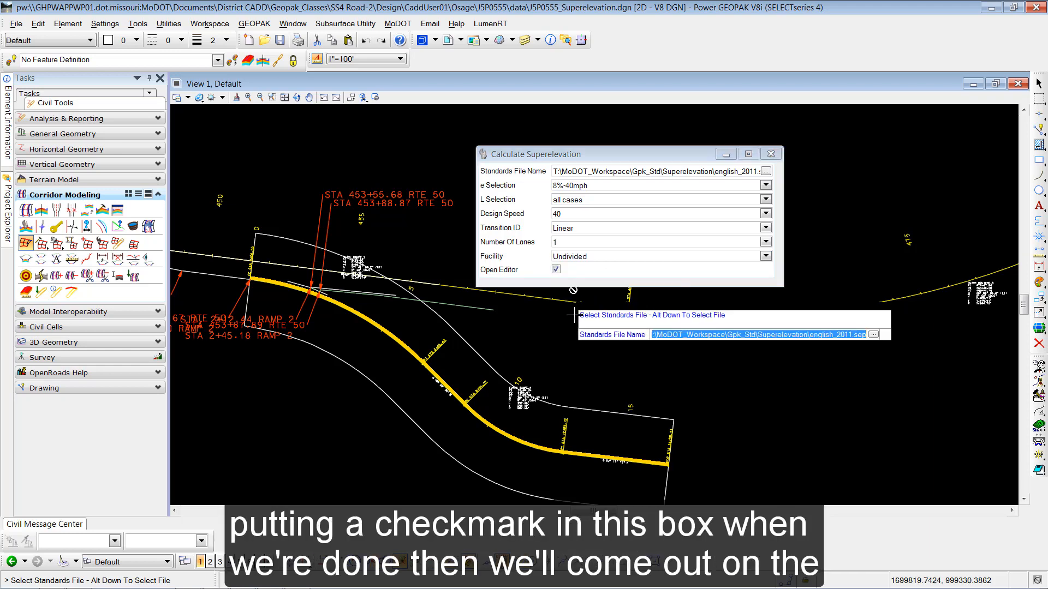
- Accept the prompts (40 design speed, Linear, one lane, Undivided) and run the calculation with the editor open
click(553, 335)
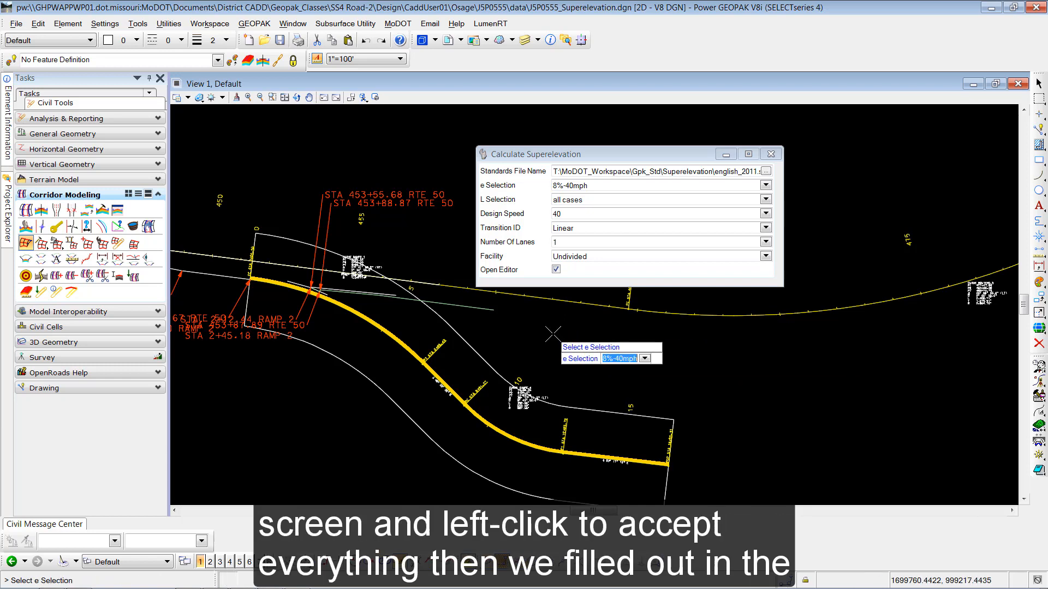
click(544, 330)
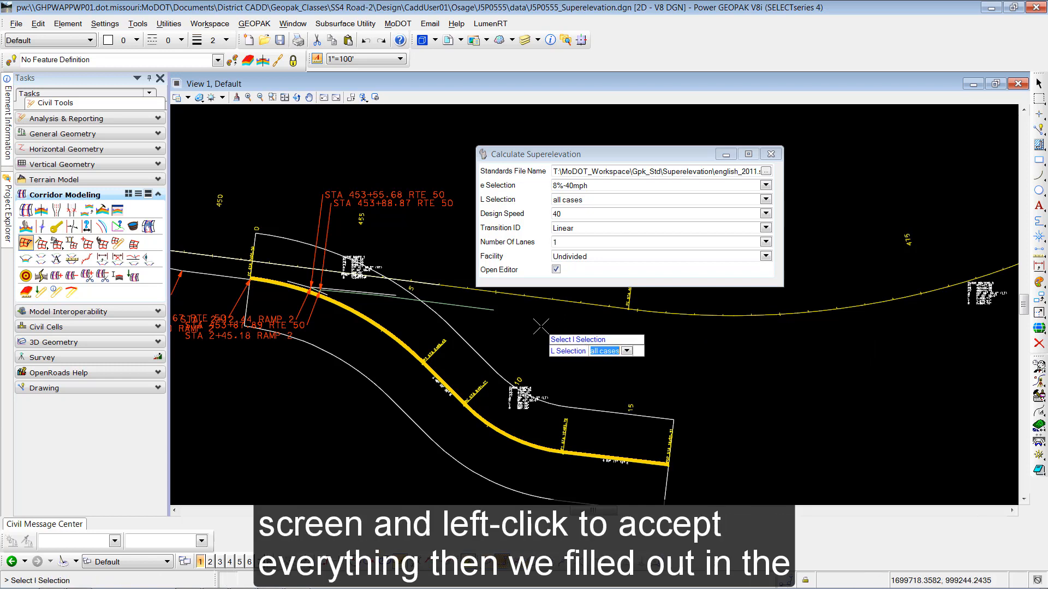
click(538, 327)
click(534, 326)
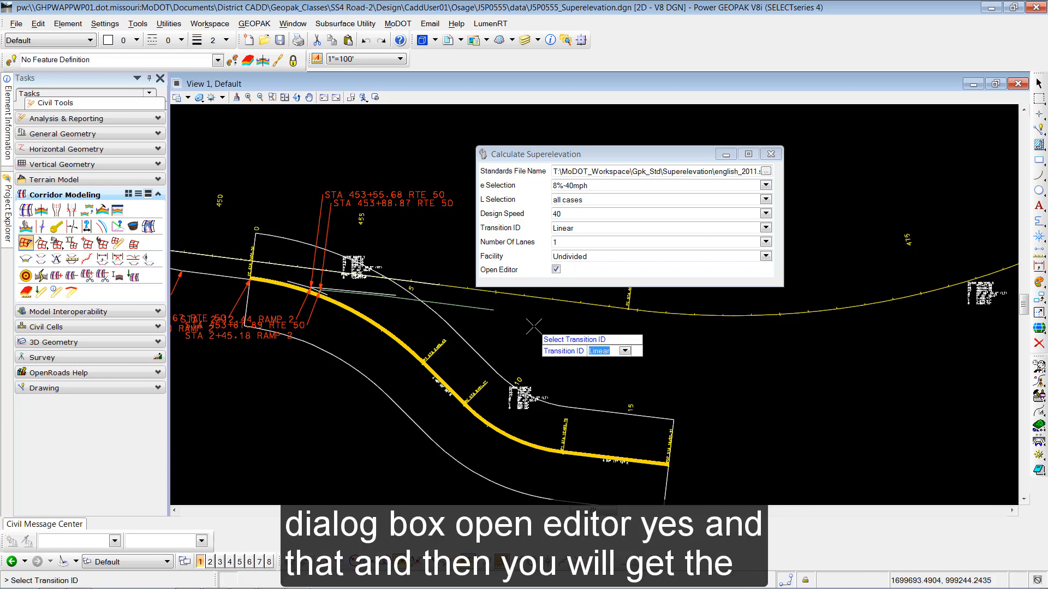
click(534, 327)
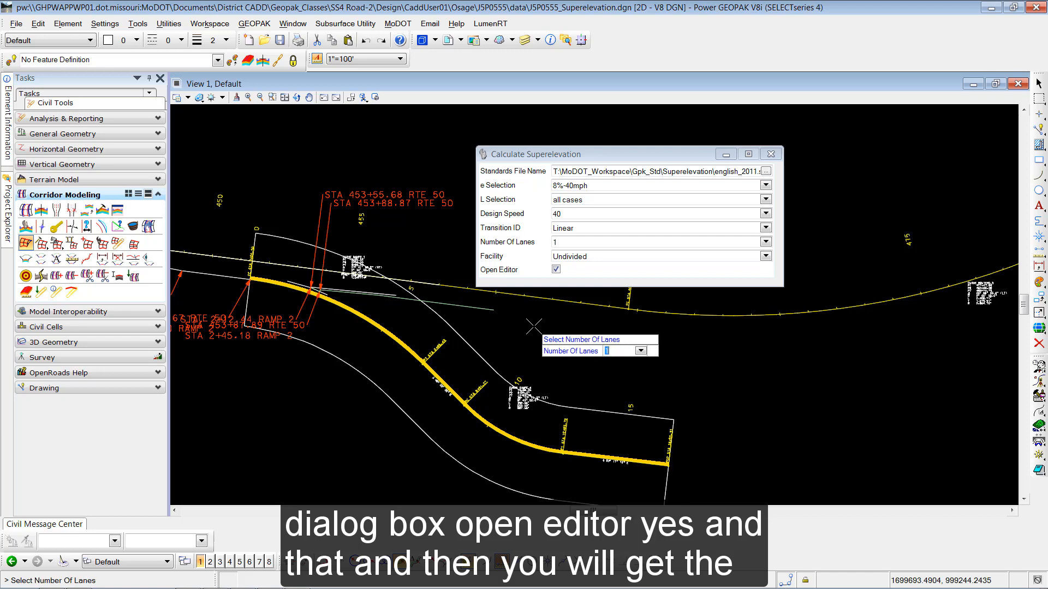
click(534, 327)
click(534, 327)
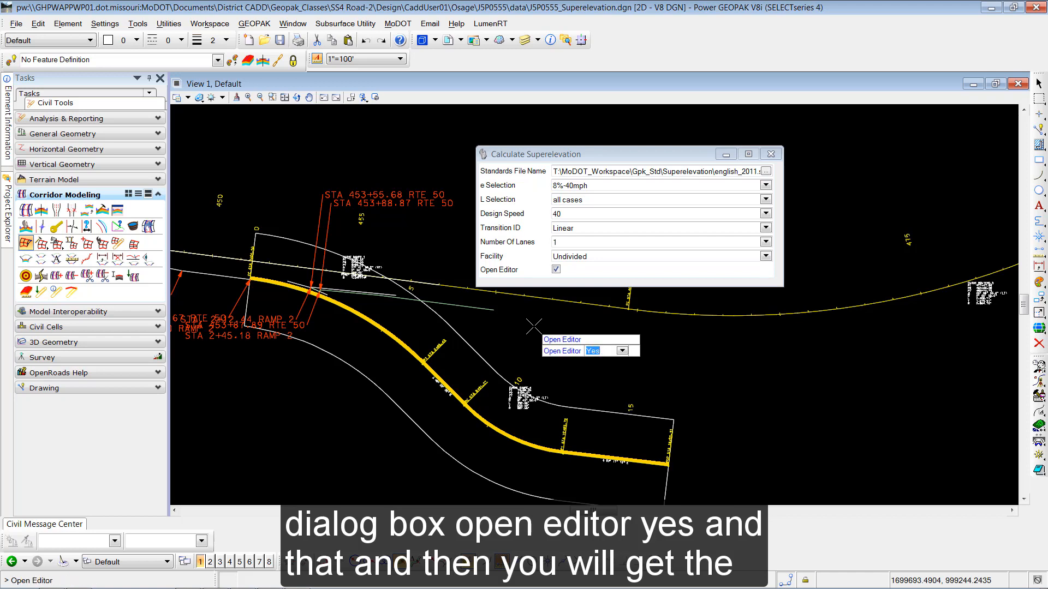
click(534, 327)
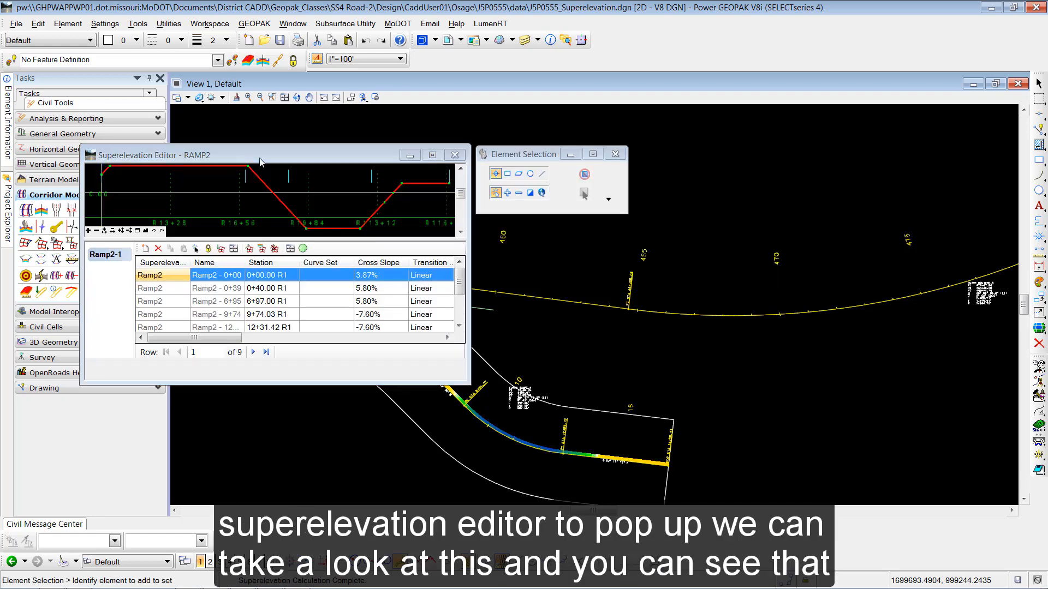
- Enlarge the Superelevation Editor, confirm -7.60% cross slope at 9+74.03 and 12+31.42, then close it
drag(266, 162, 546, 168)
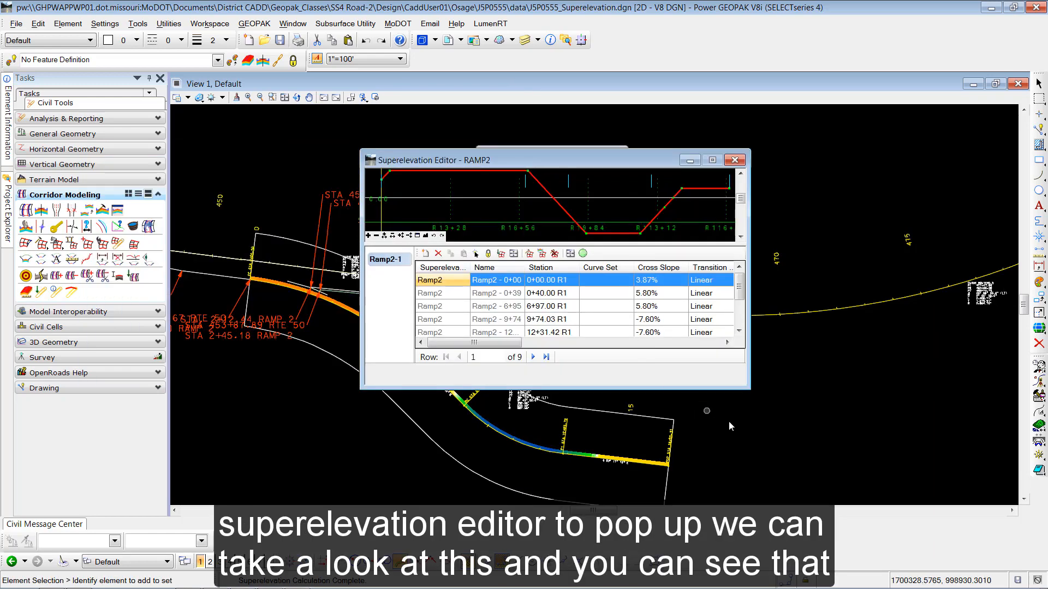
drag(751, 391, 968, 465)
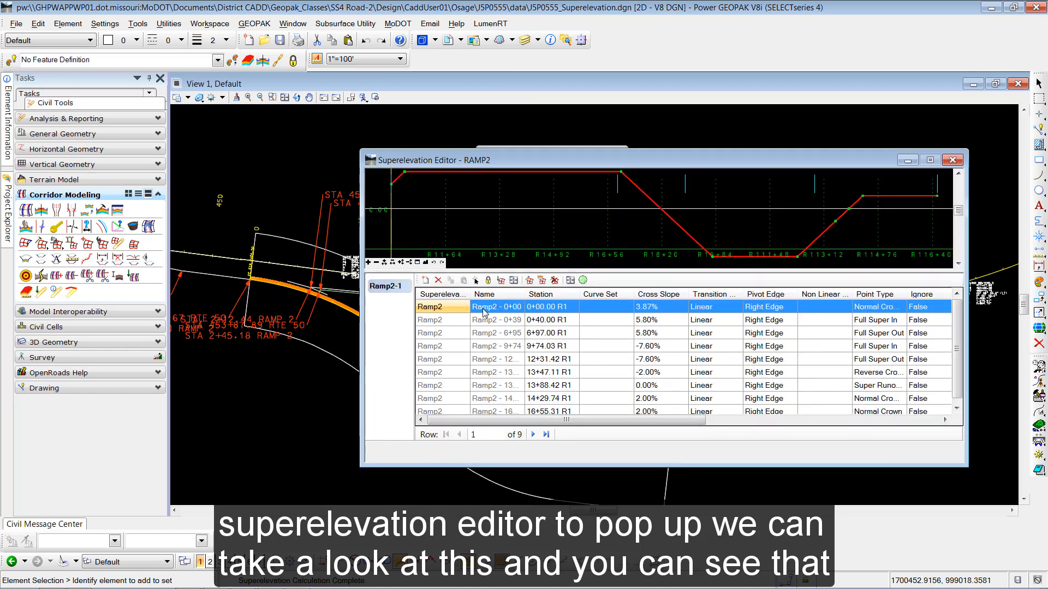
drag(531, 422, 571, 425)
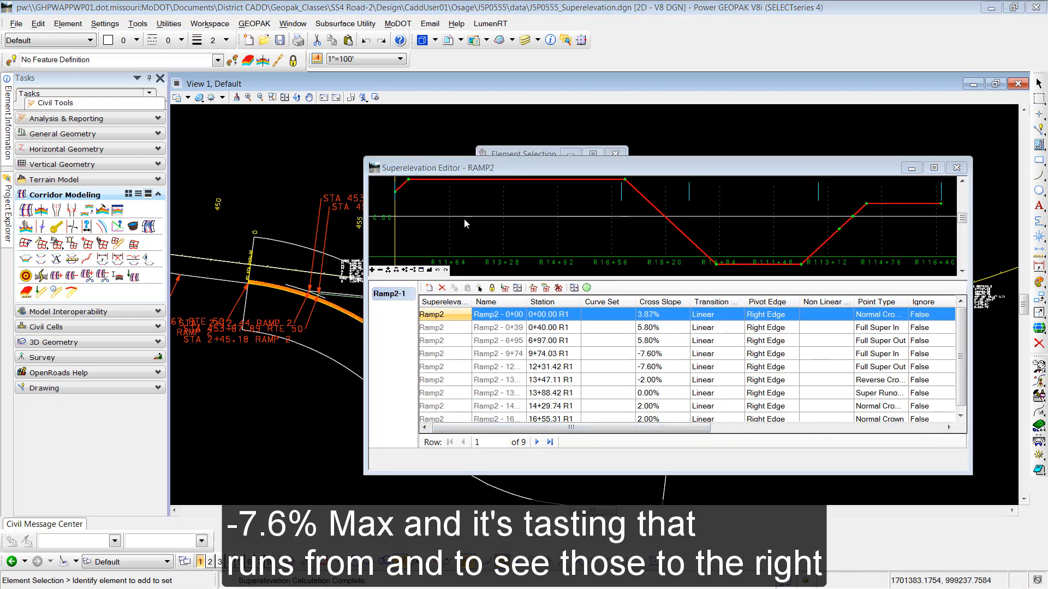
click(658, 373)
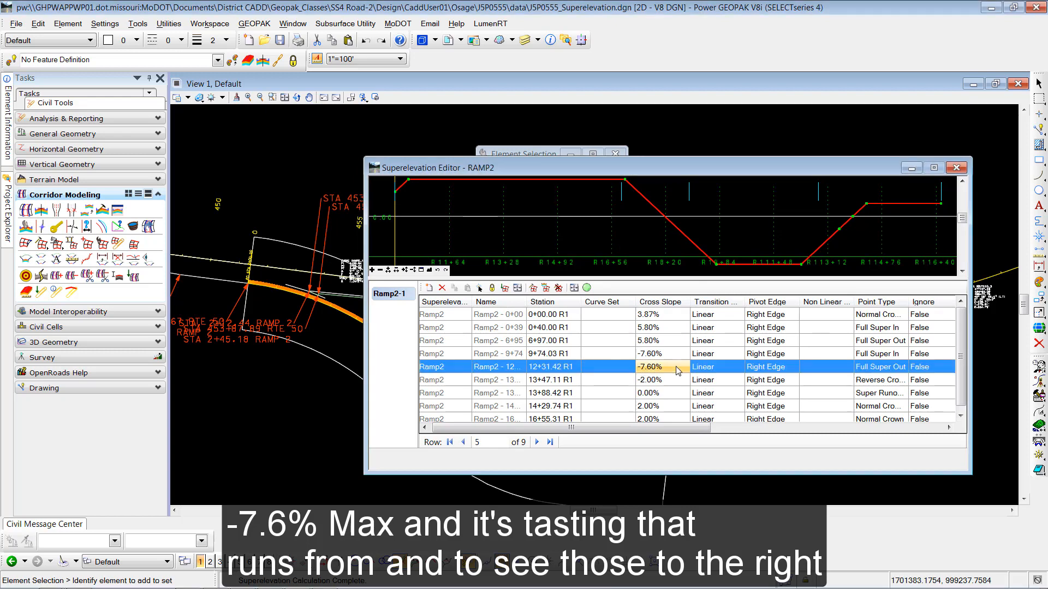
click(670, 355)
click(671, 366)
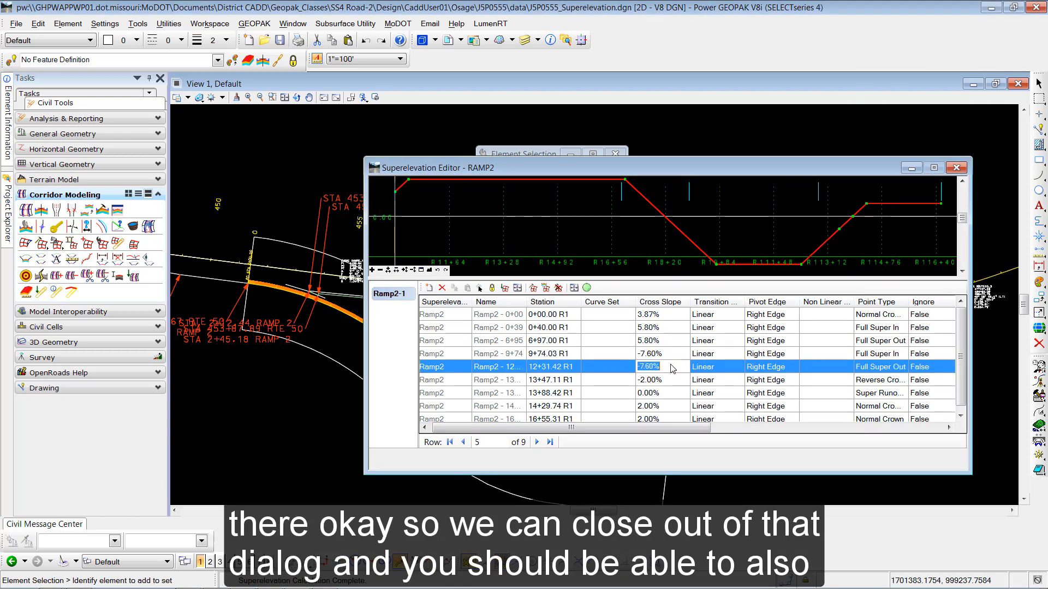
click(956, 167)
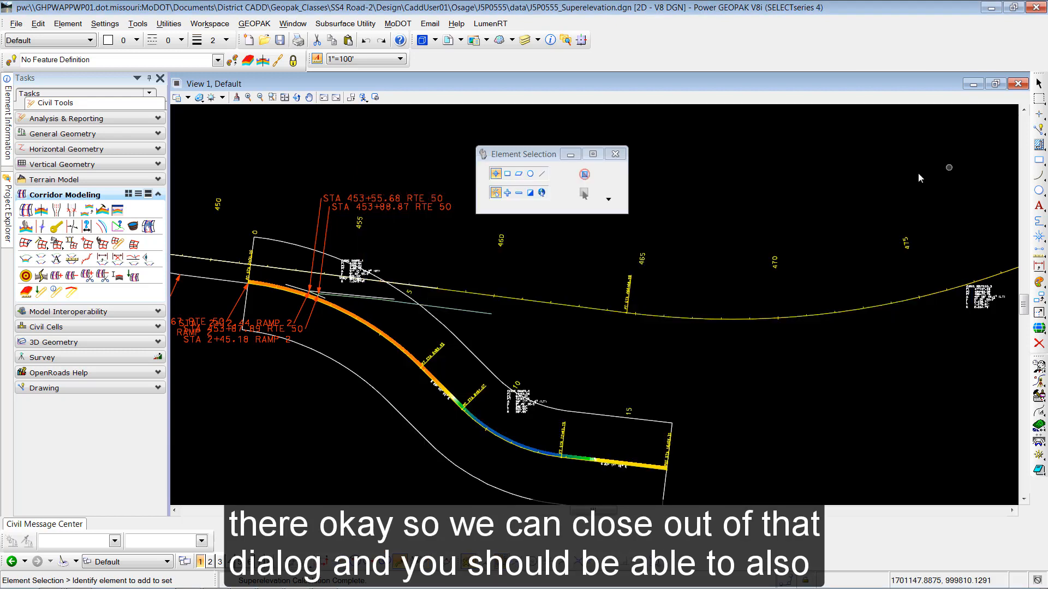
- Zoom in on curve RAMP2_4 to read its 587.65' radius
scroll(513, 425, up, 10)
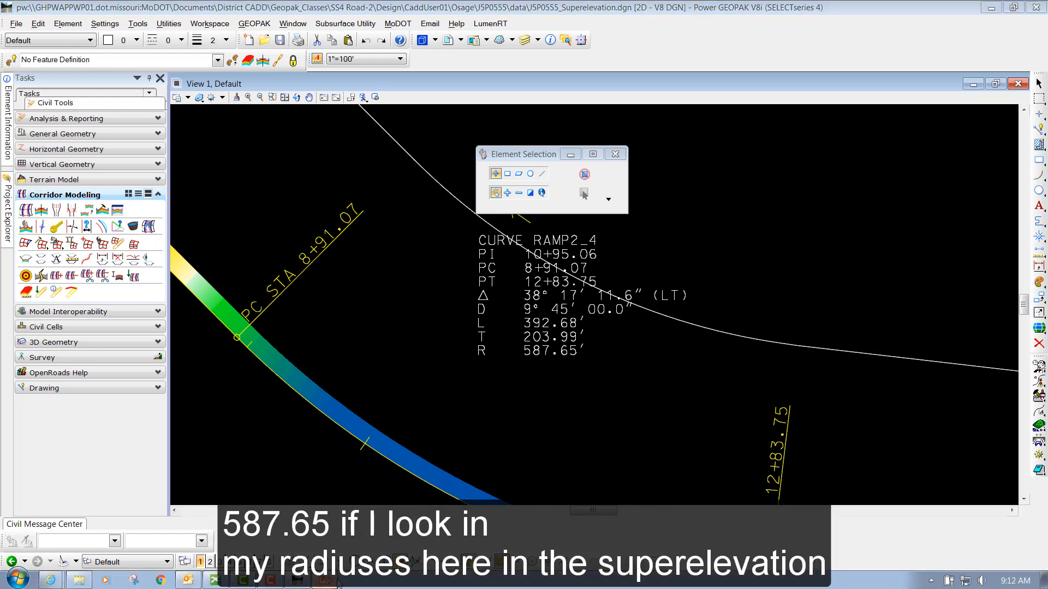
click(327, 583)
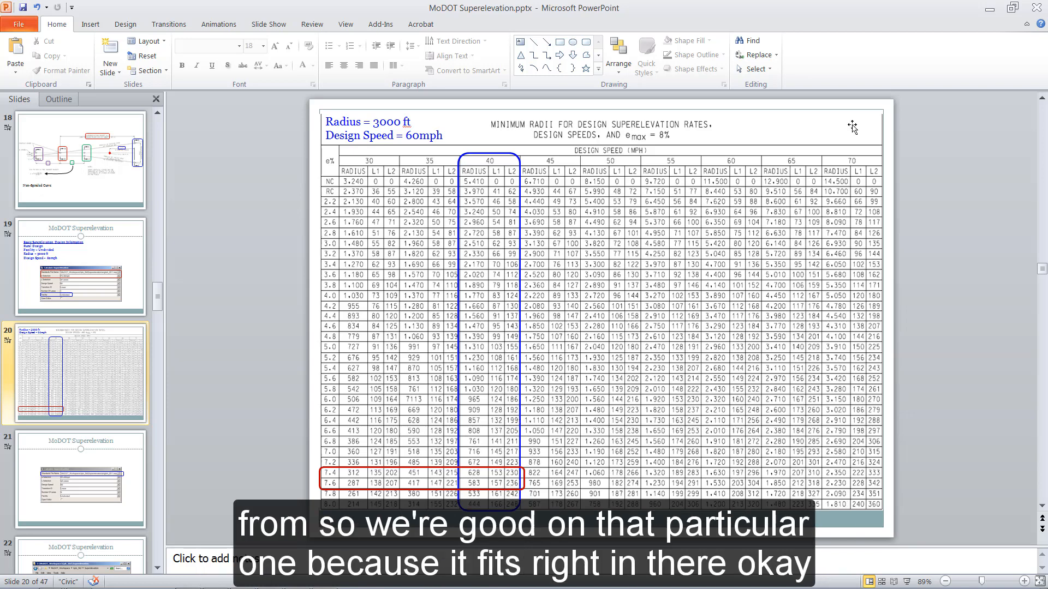
- Show the whole color-shaded Ramp2, then bring up the Road 2 manual at step 22, transition distance
click(992, 8)
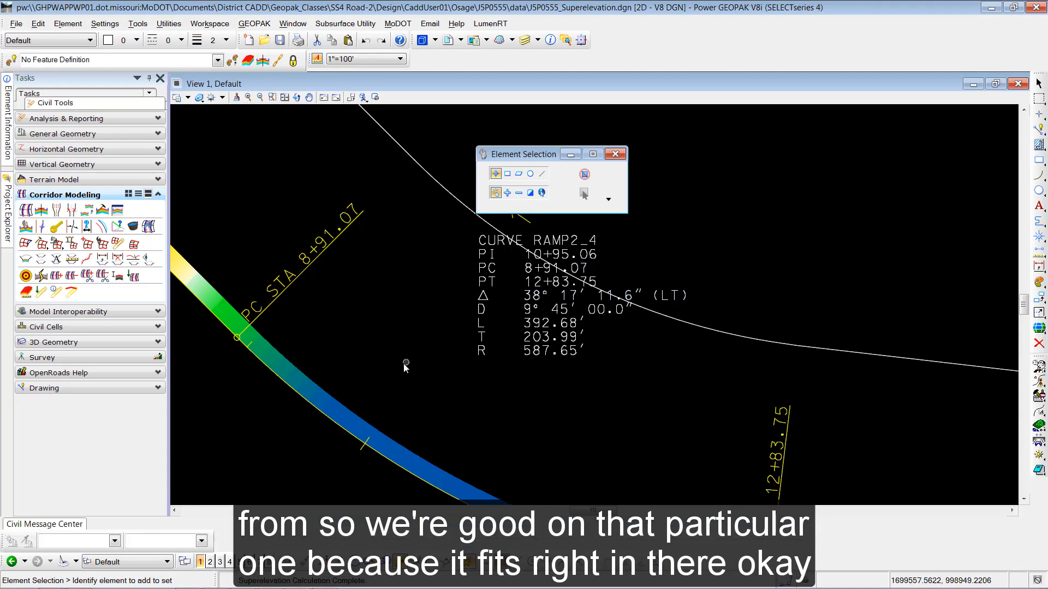
scroll(546, 385, down, 5)
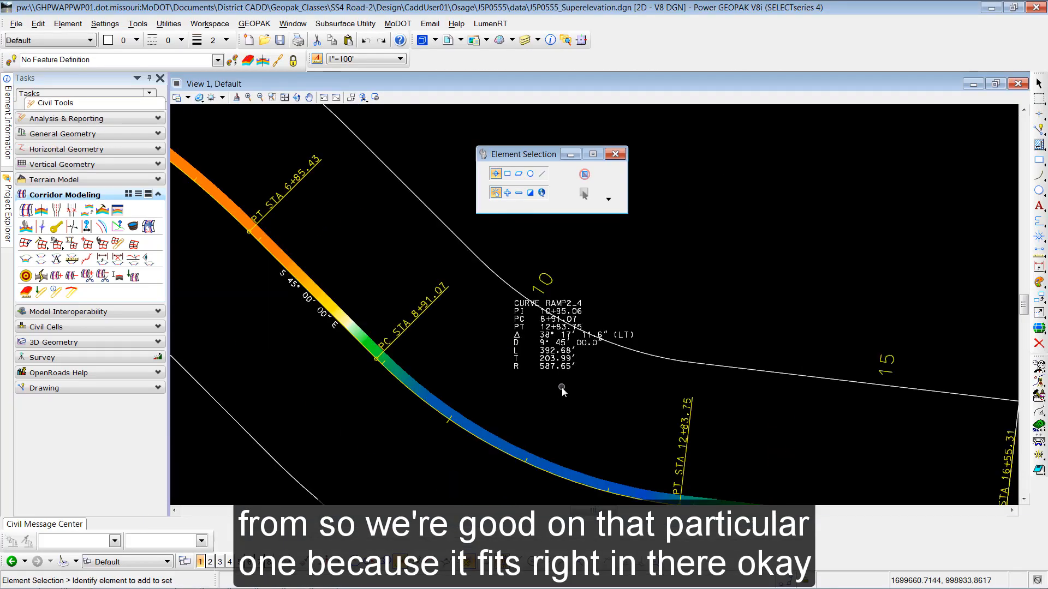
middle_drag(565, 398, 544, 399)
scroll(574, 352, down, 3)
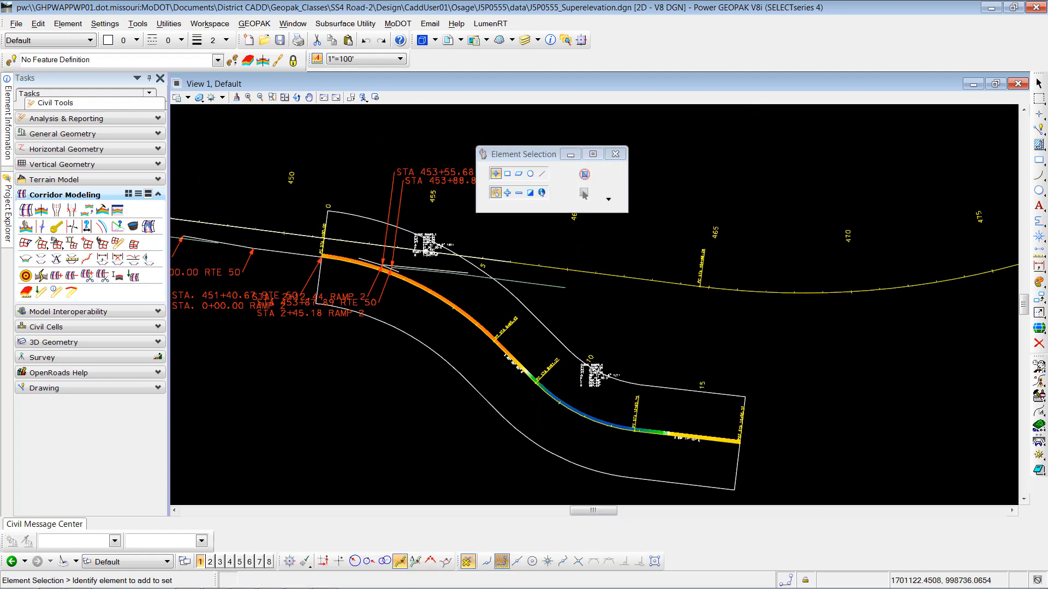
scroll(372, 299, down, 1)
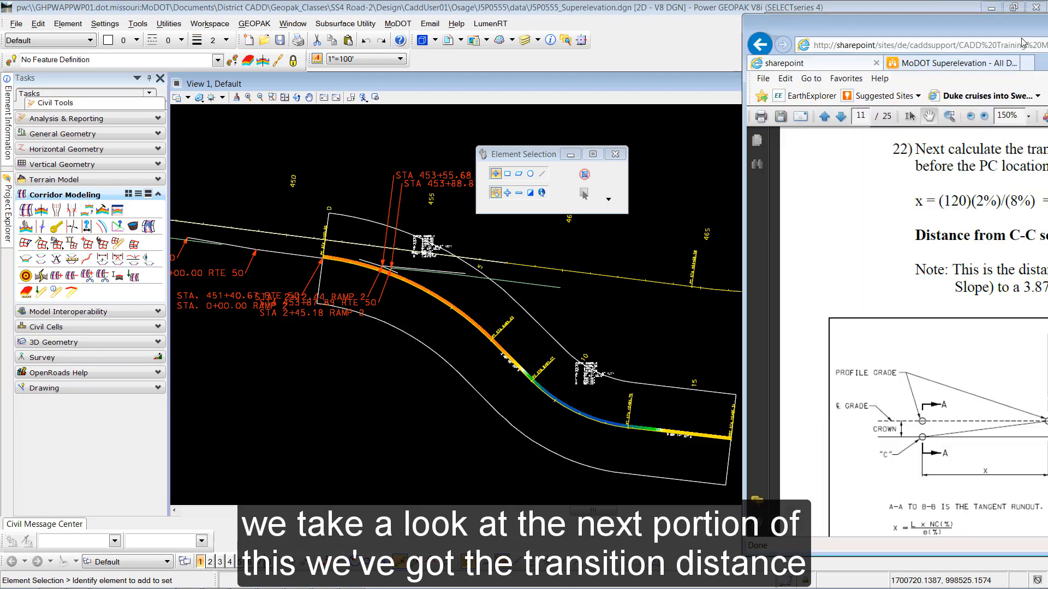
drag(1047, 36, 487, 4)
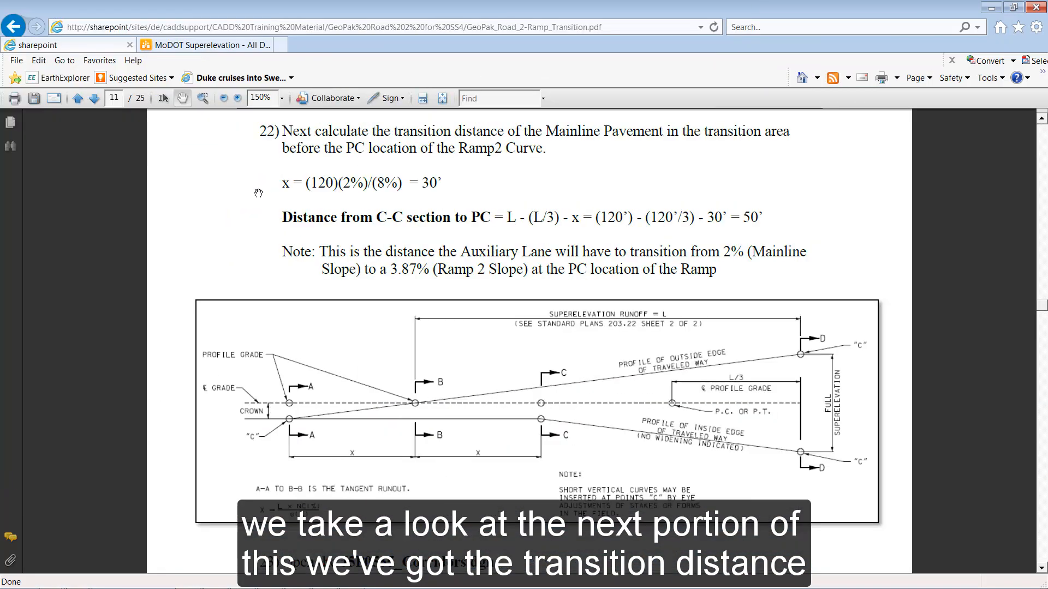
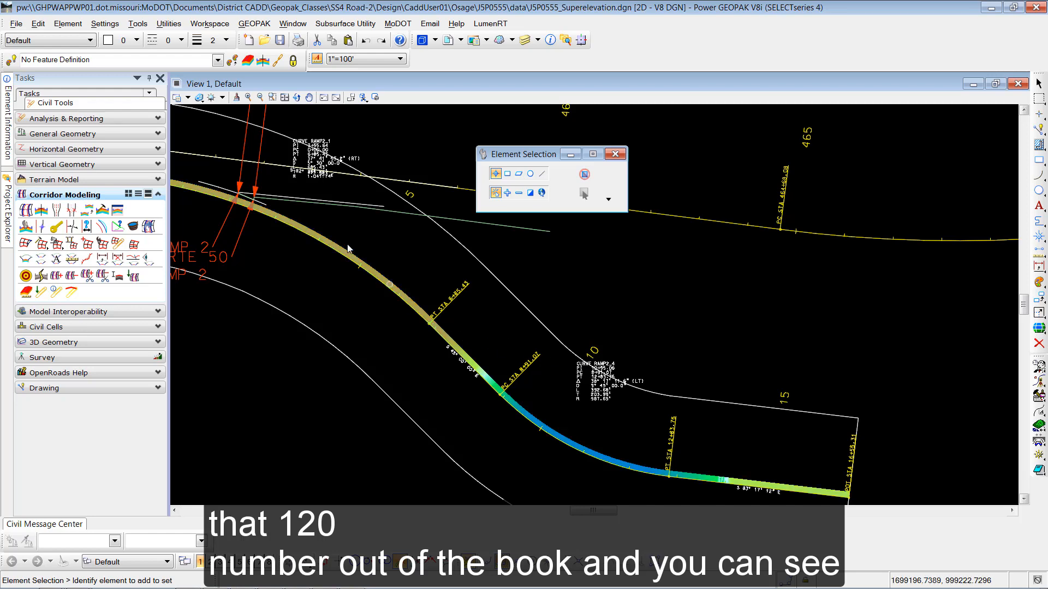
- Use File > Open to list the drawings in the project's data folder
scroll(327, 180, up, 5)
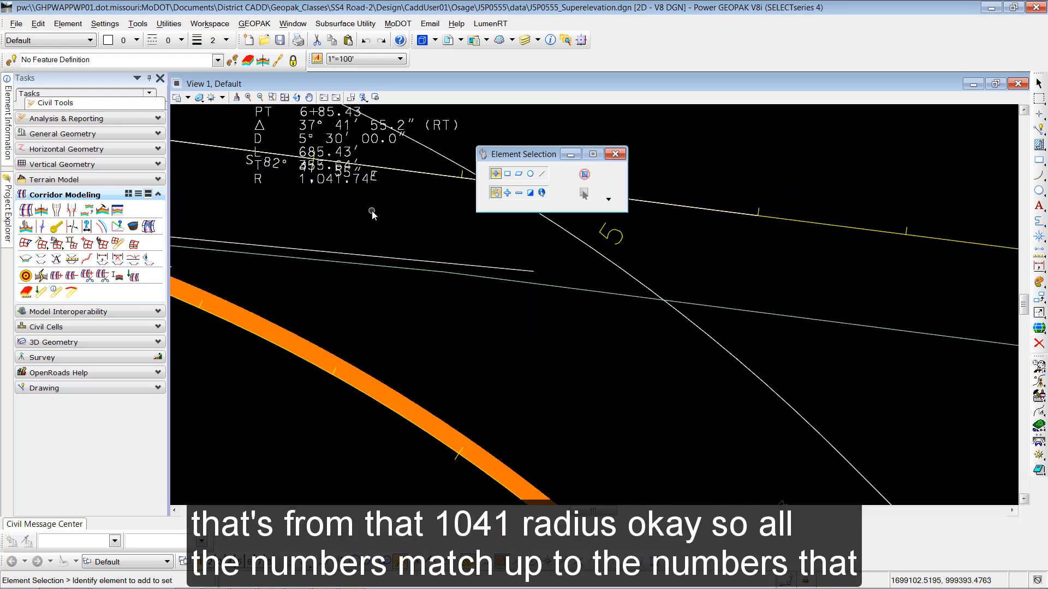
scroll(372, 211, down, 5)
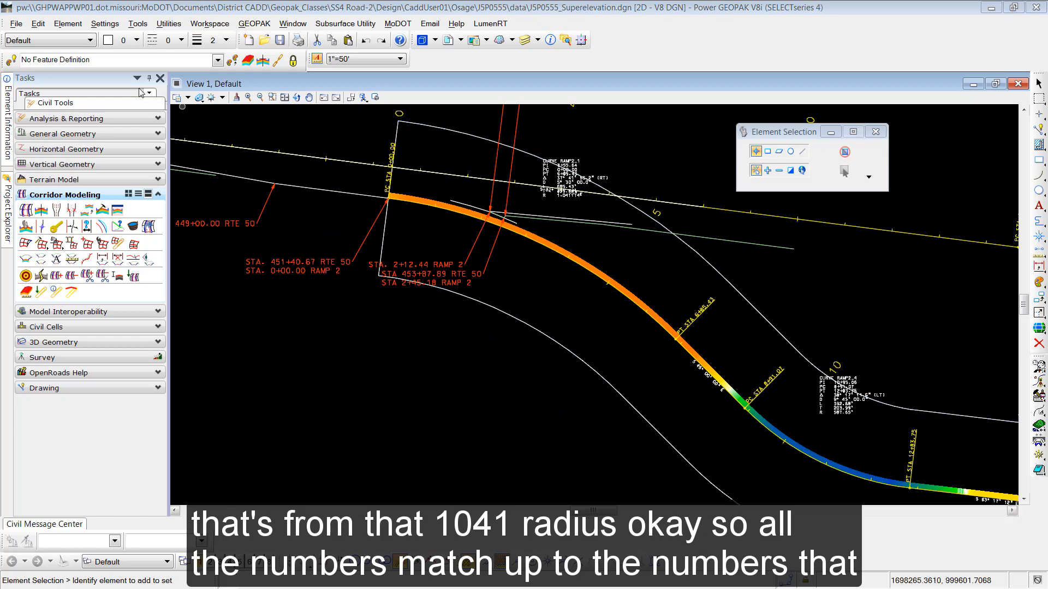
click(22, 23)
click(34, 50)
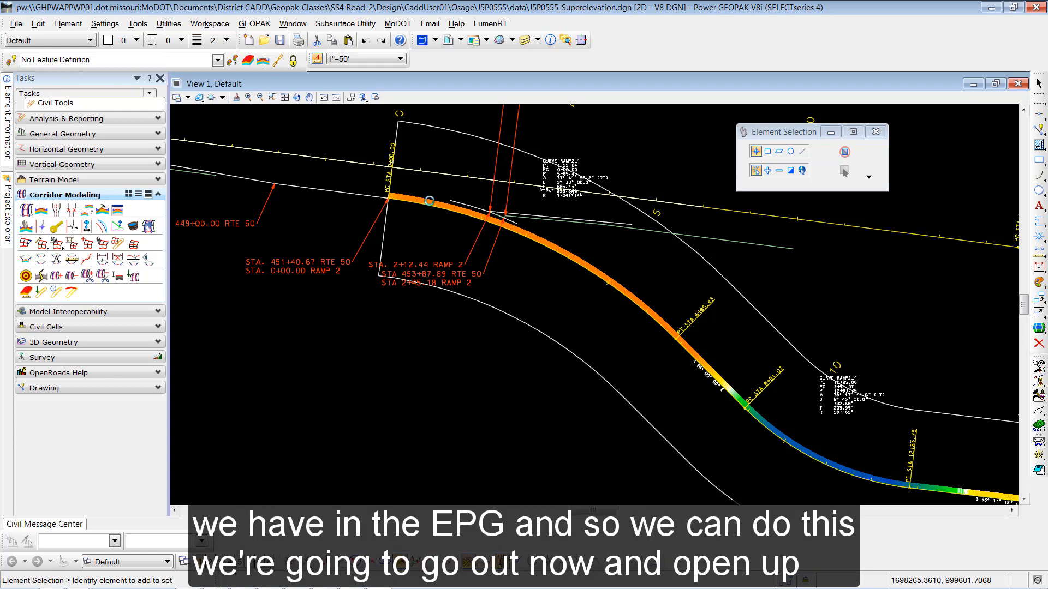
- Open J5P0555_Corridors.dgn and check the superelevation drawing back in
scroll(382, 289, up, 1)
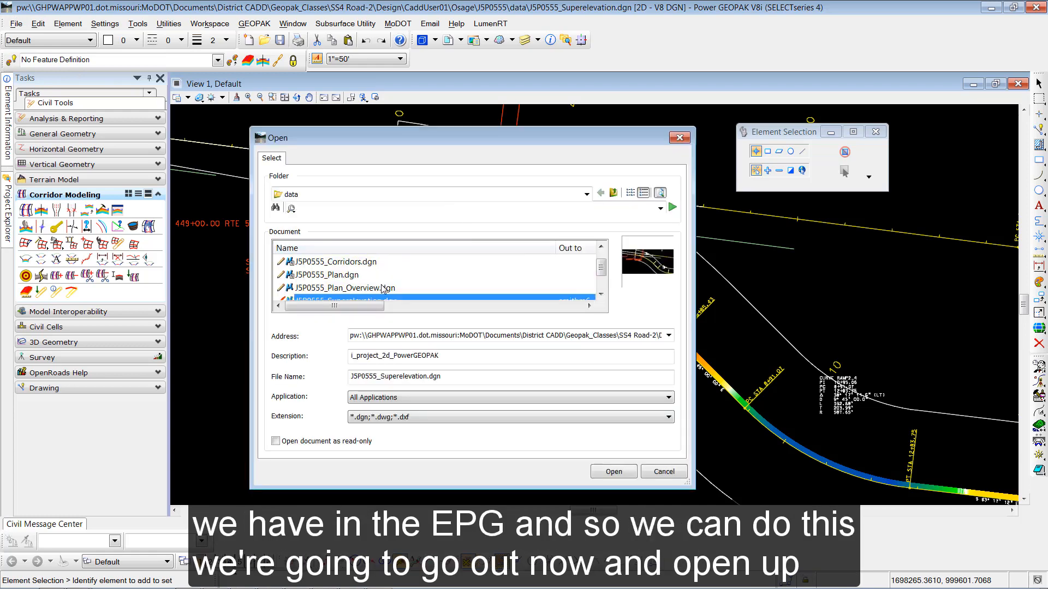
click(368, 262)
click(614, 473)
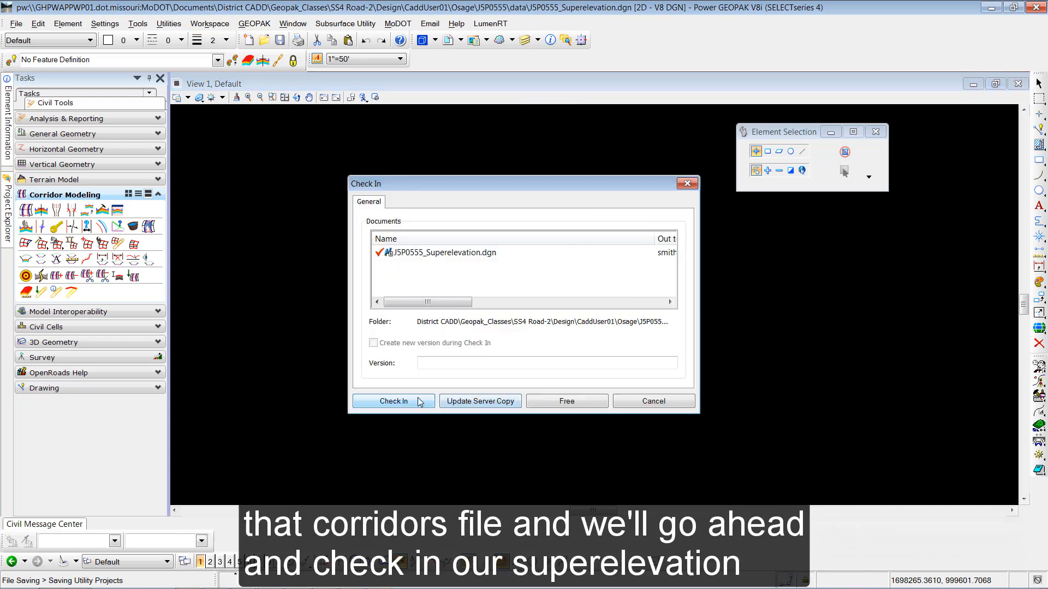
click(420, 402)
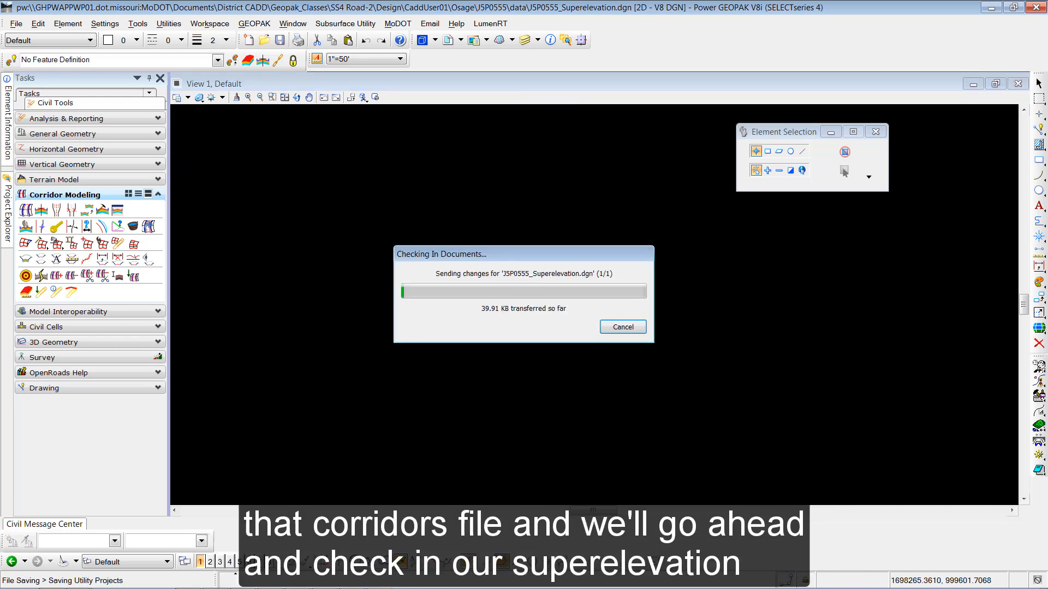
mouse_move(470, 588)
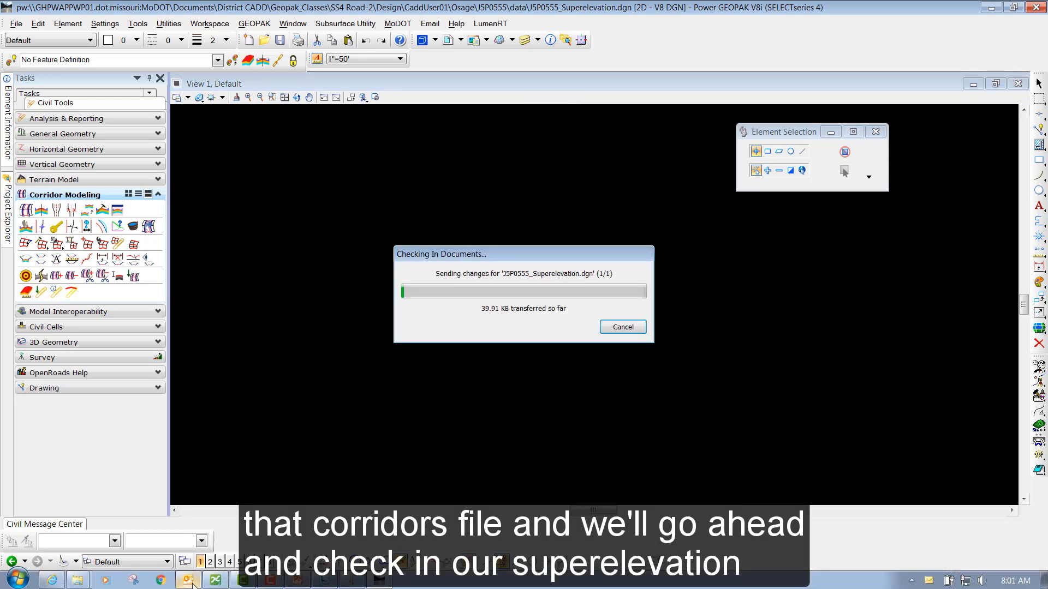
mouse_move(192, 585)
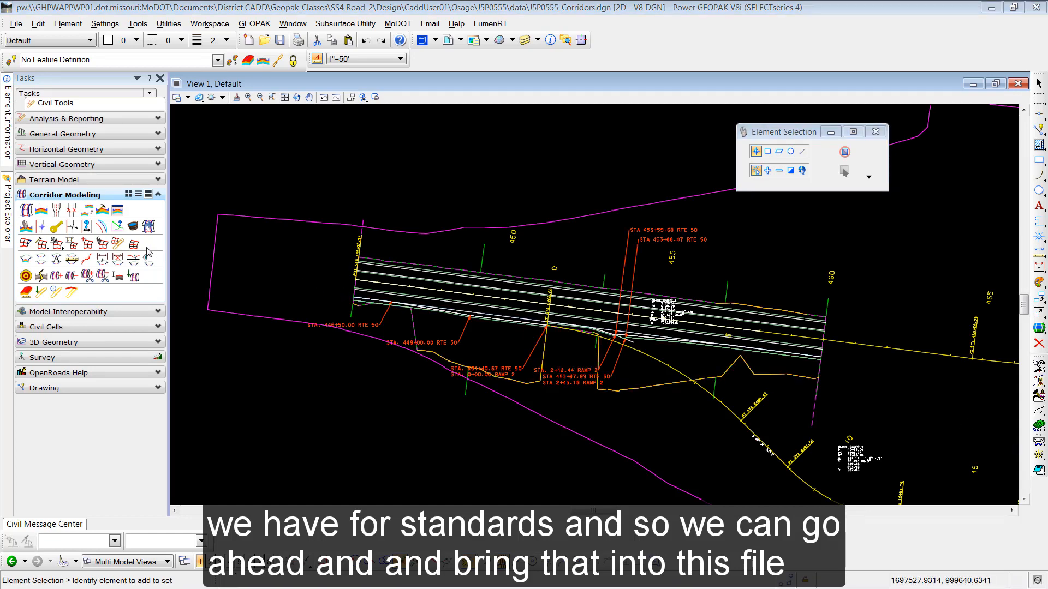
- Set up a ROUTE50 cross section from station 445+30.94 with interval 1, displayed in View 8
click(26, 260)
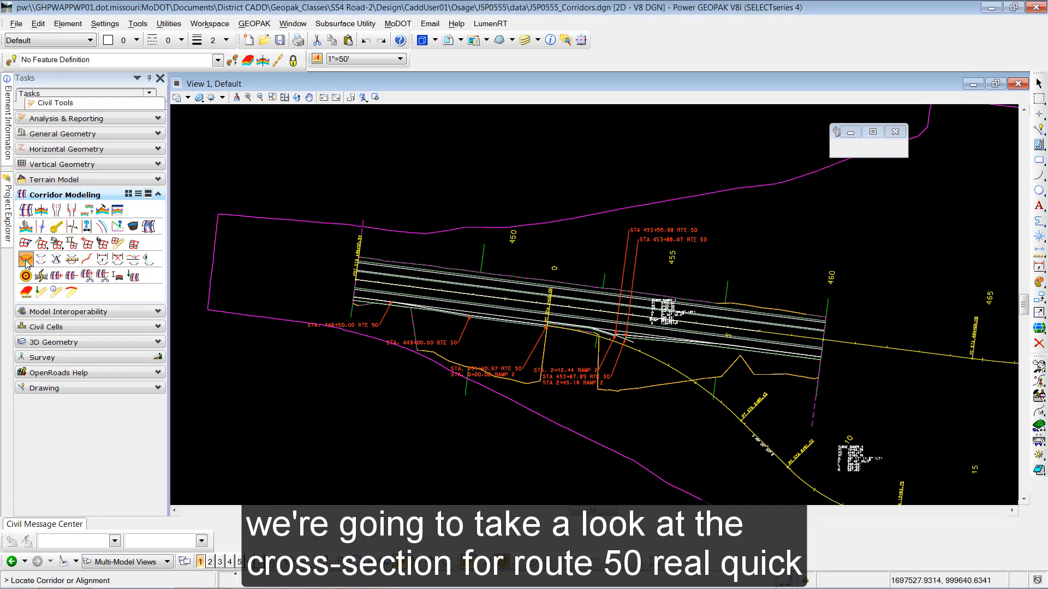
click(486, 298)
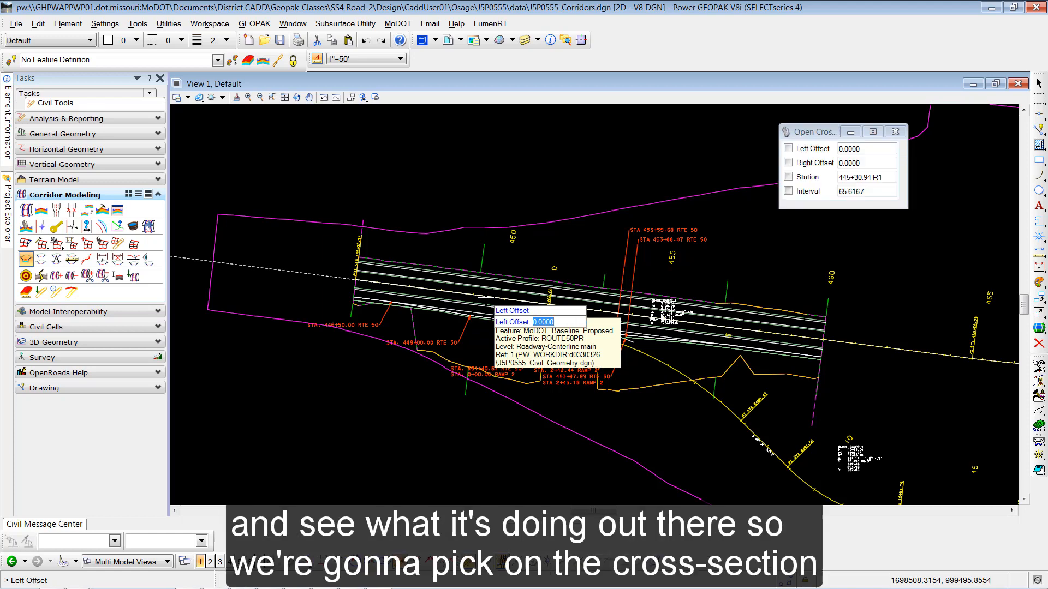
click(386, 207)
click(346, 383)
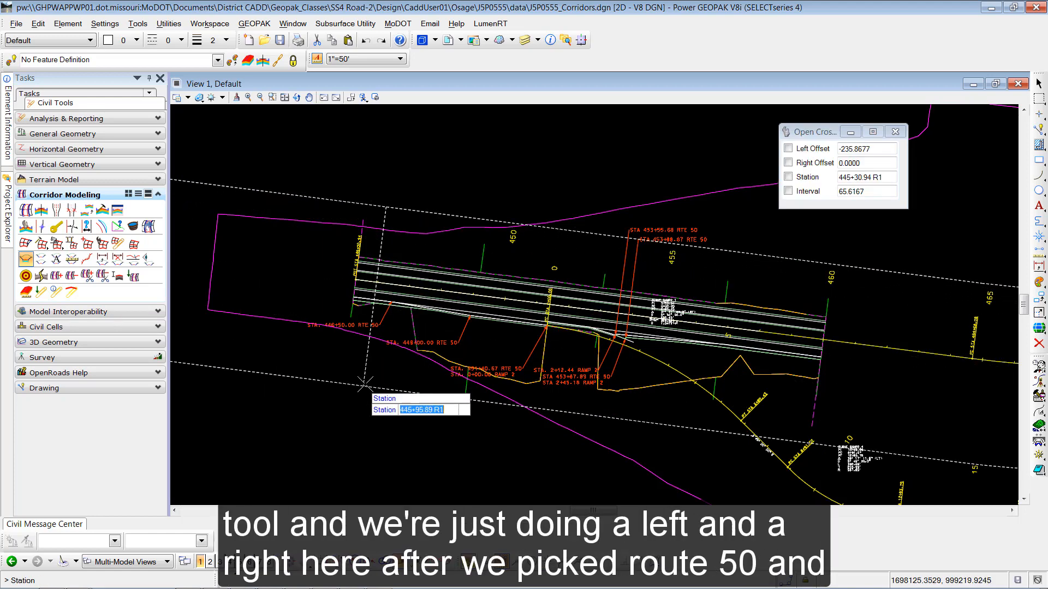
click(294, 401)
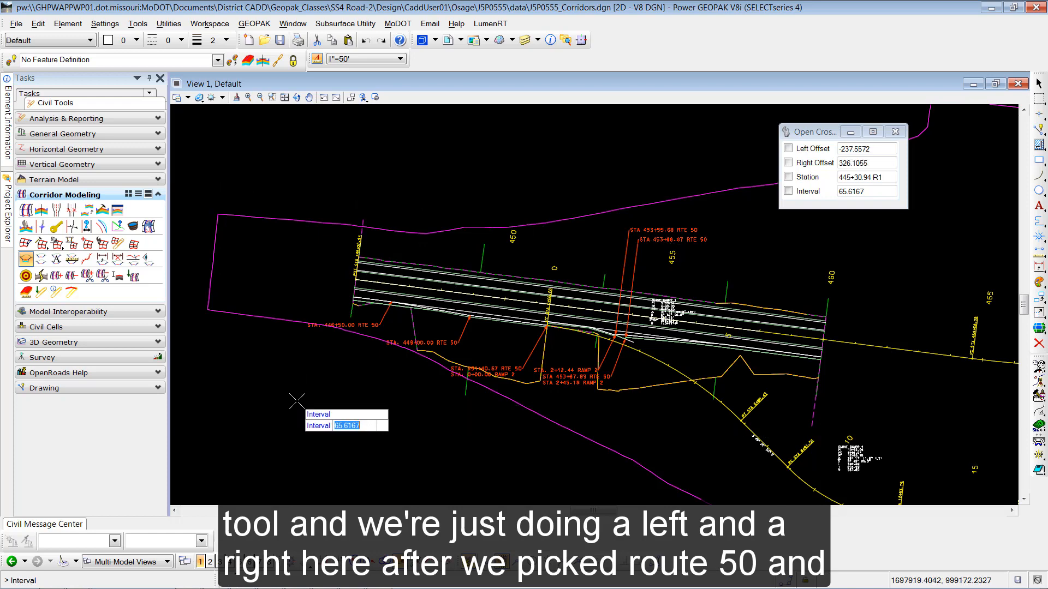
click(325, 405)
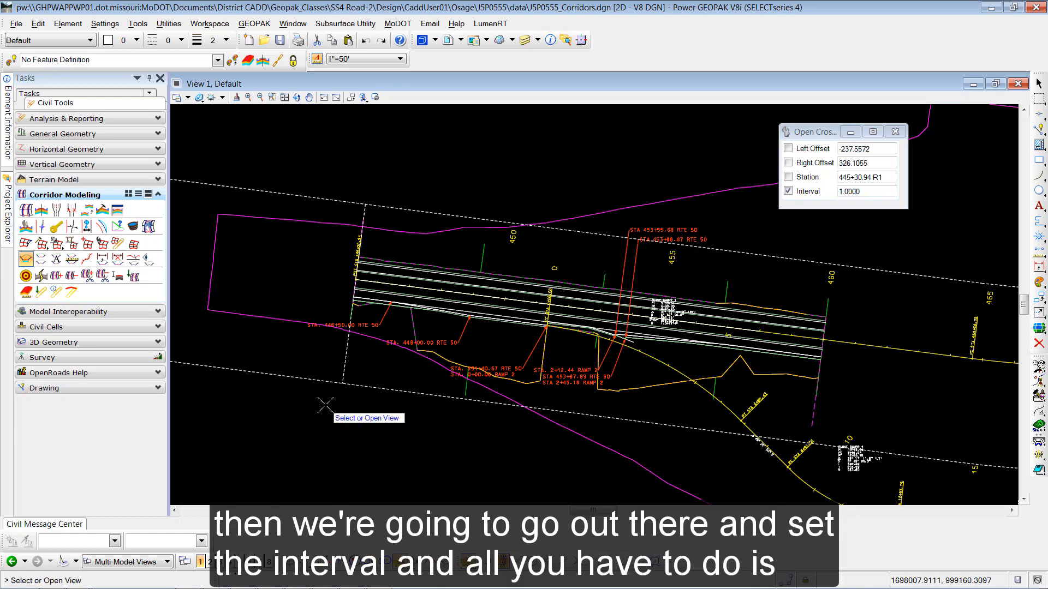
click(269, 564)
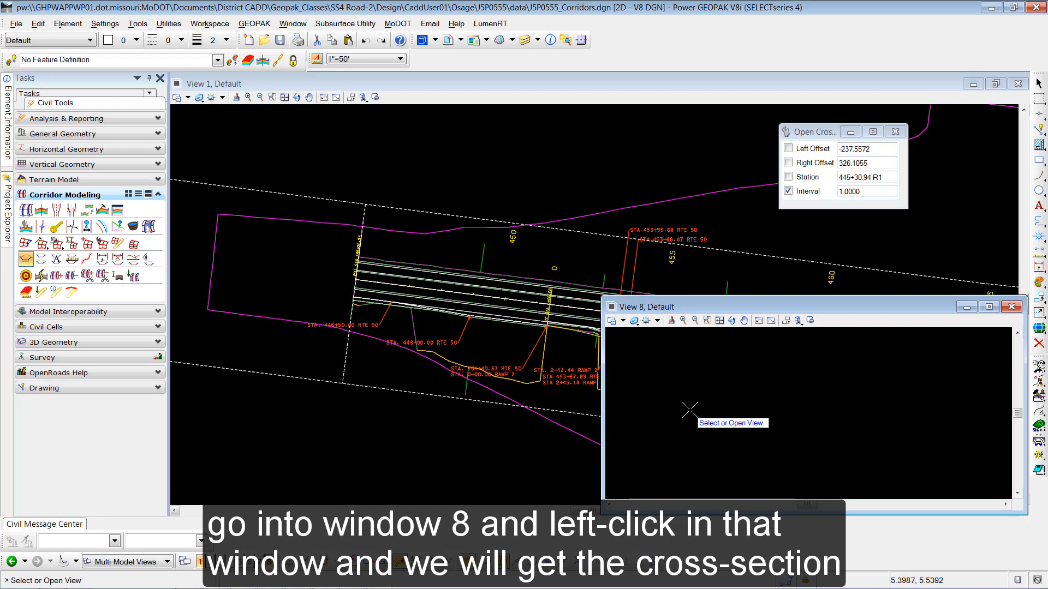
- Show the Route 50 cross section in View 8 and step it forward three stations
click(689, 409)
click(854, 322)
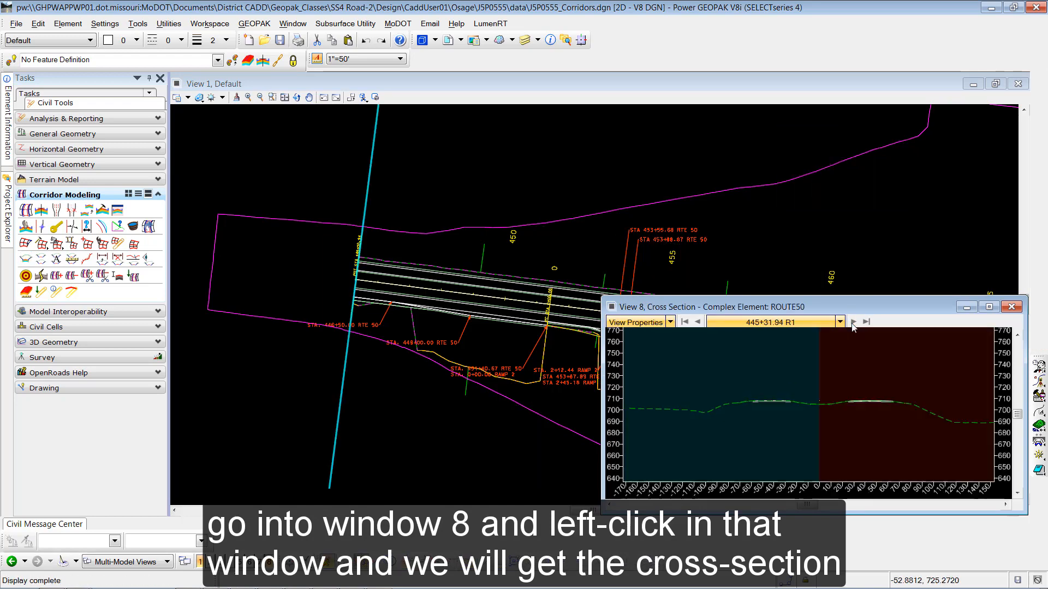
click(852, 324)
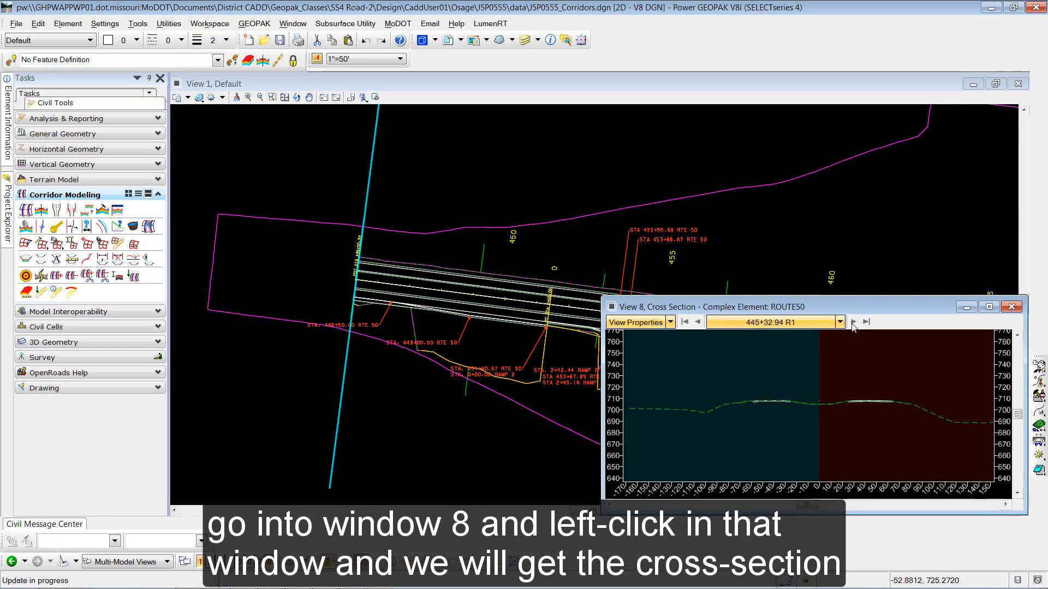
click(853, 324)
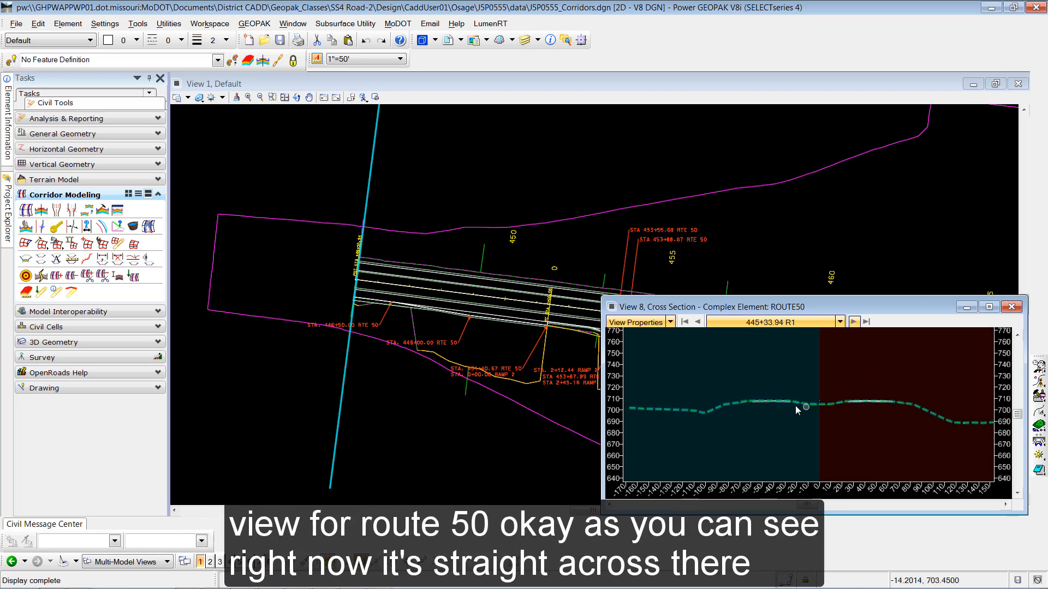
- Zoom in on the lanes, reposition the view, and start a temporary dimension line
scroll(791, 405, up, 3)
middle_drag(845, 422, 678, 417)
scroll(833, 383, up, 2)
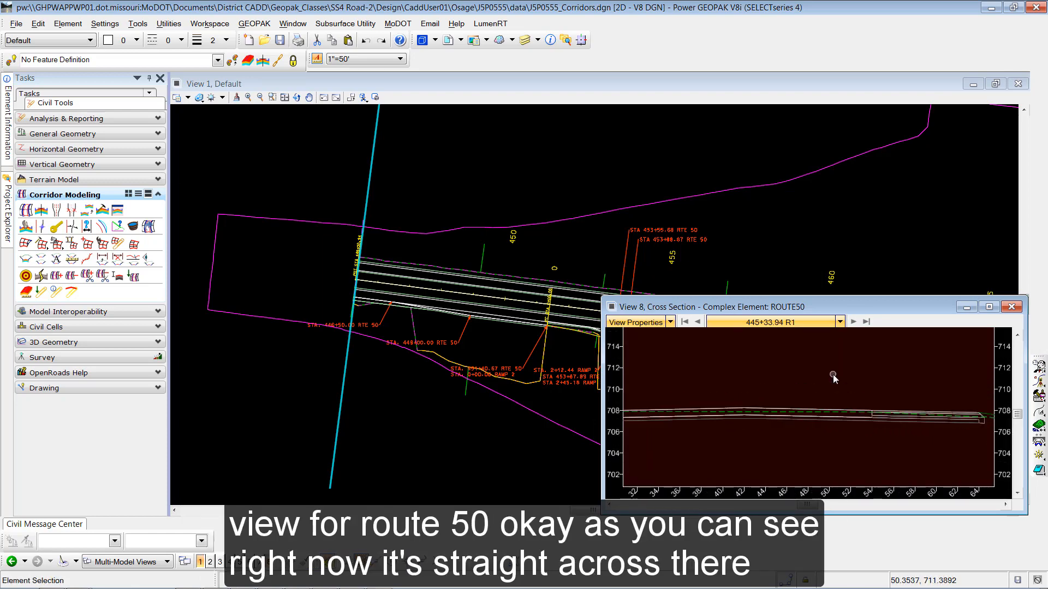
middle_drag(832, 383, 854, 386)
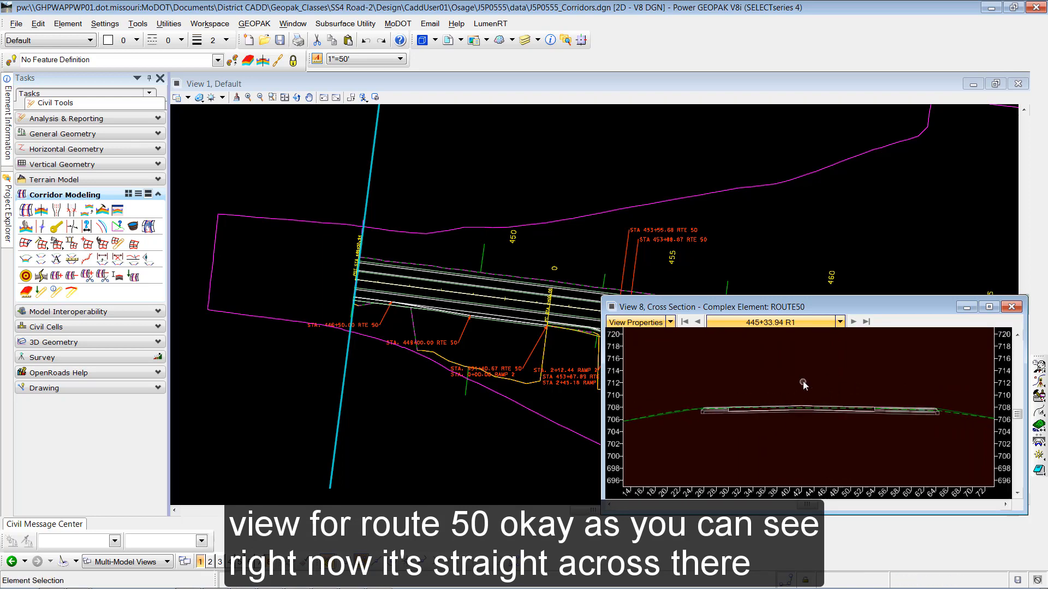
drag(791, 306, 690, 121)
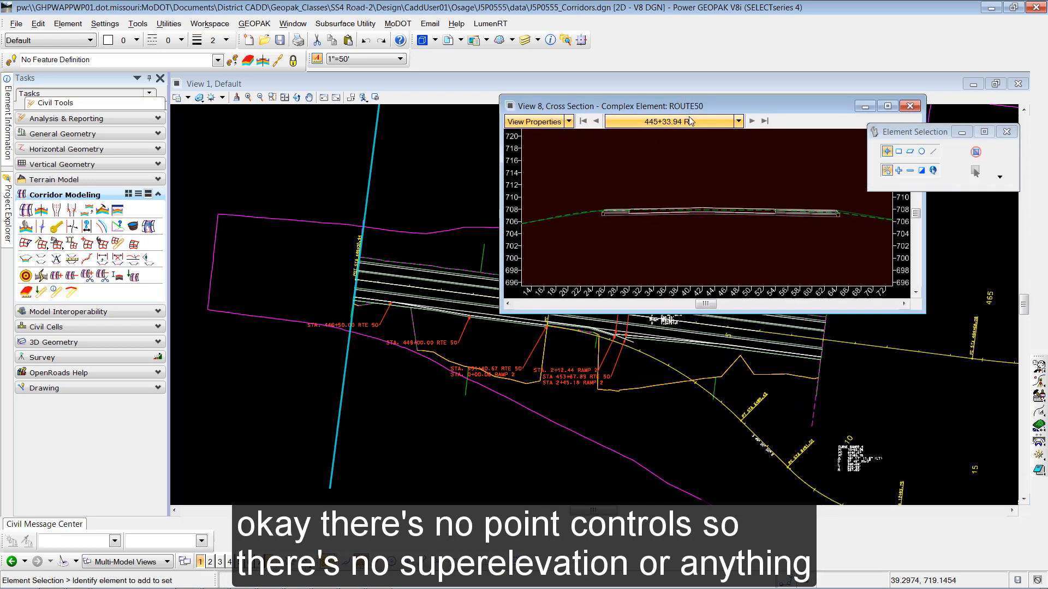
right_click(691, 183)
click(702, 192)
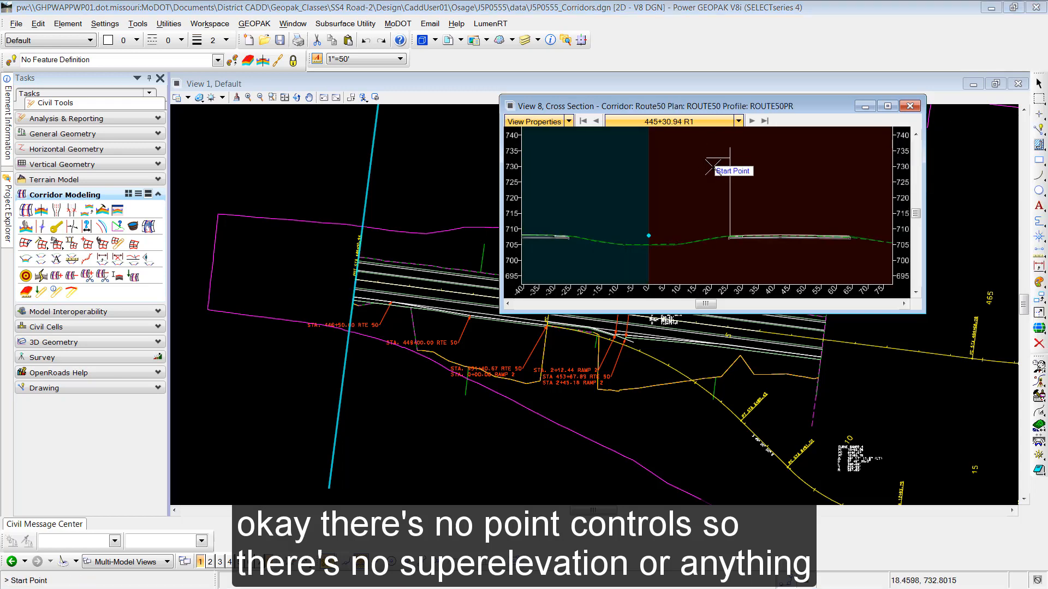
- Dimension the two right lanes: 12.0000 at 2.00% and 12.0000 at -2.00%
click(780, 203)
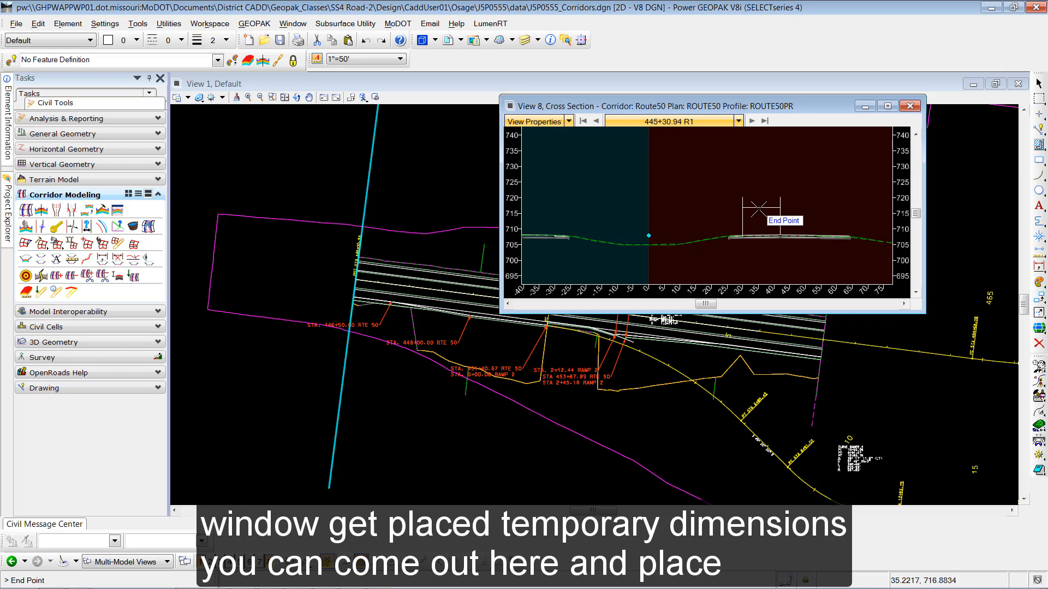
click(763, 208)
click(771, 209)
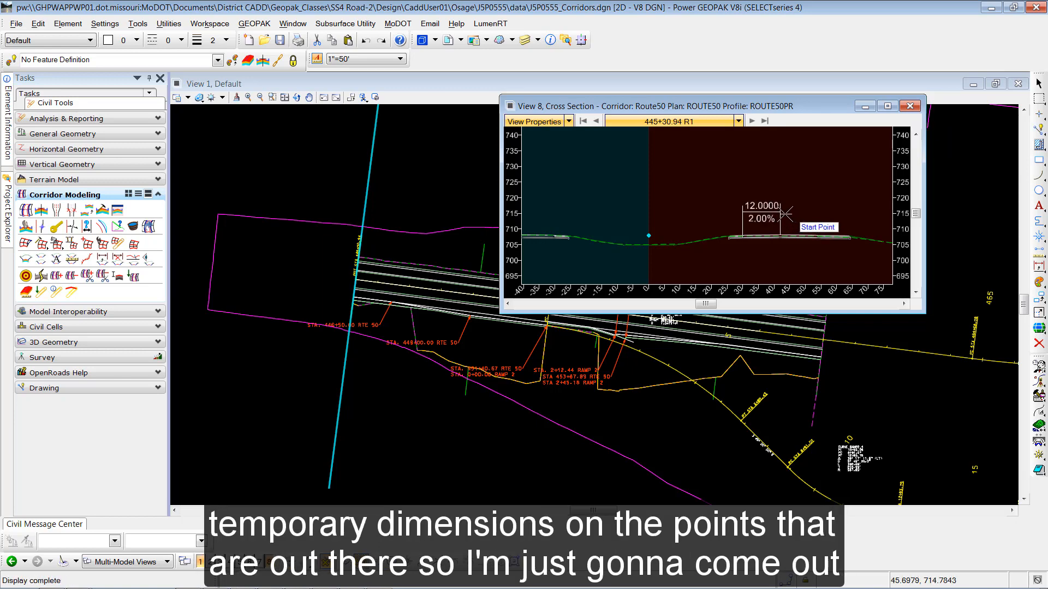
click(781, 210)
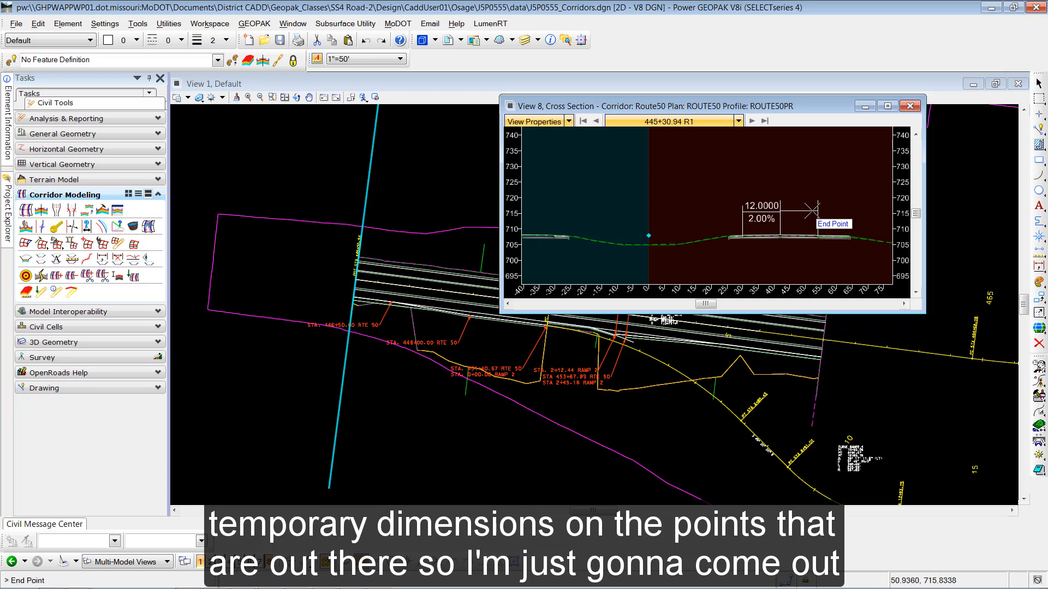
click(813, 210)
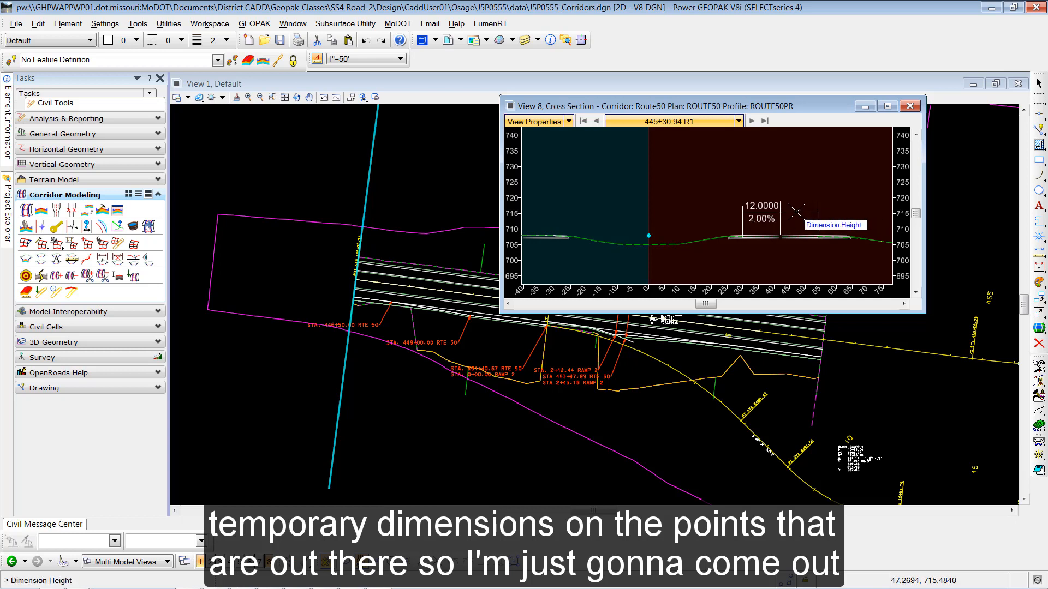
click(796, 212)
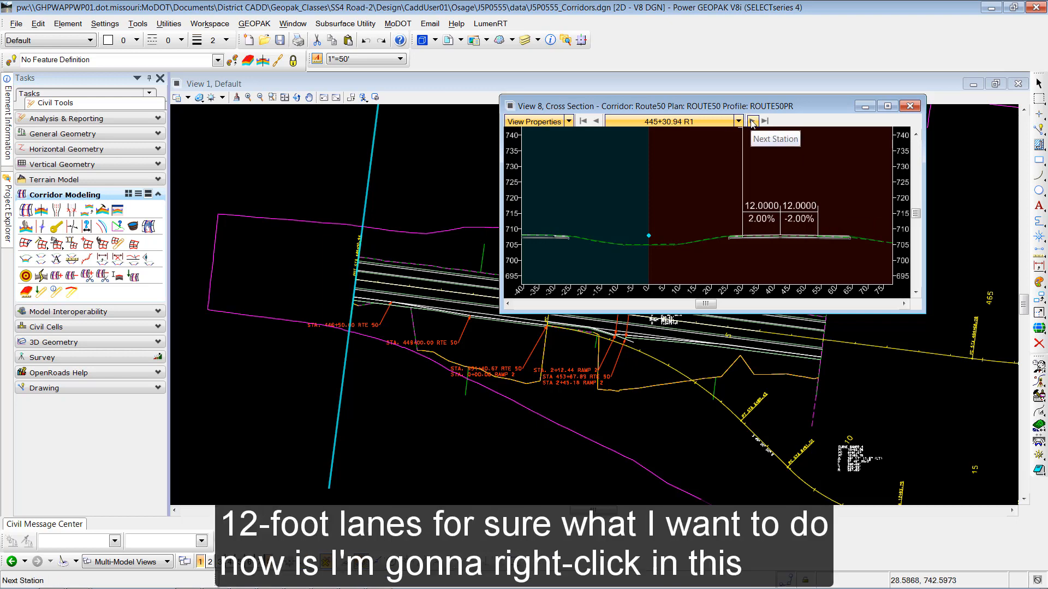
- Move the cross section to station 453+63.96 by picking a plan point near the ramp
right_click(753, 166)
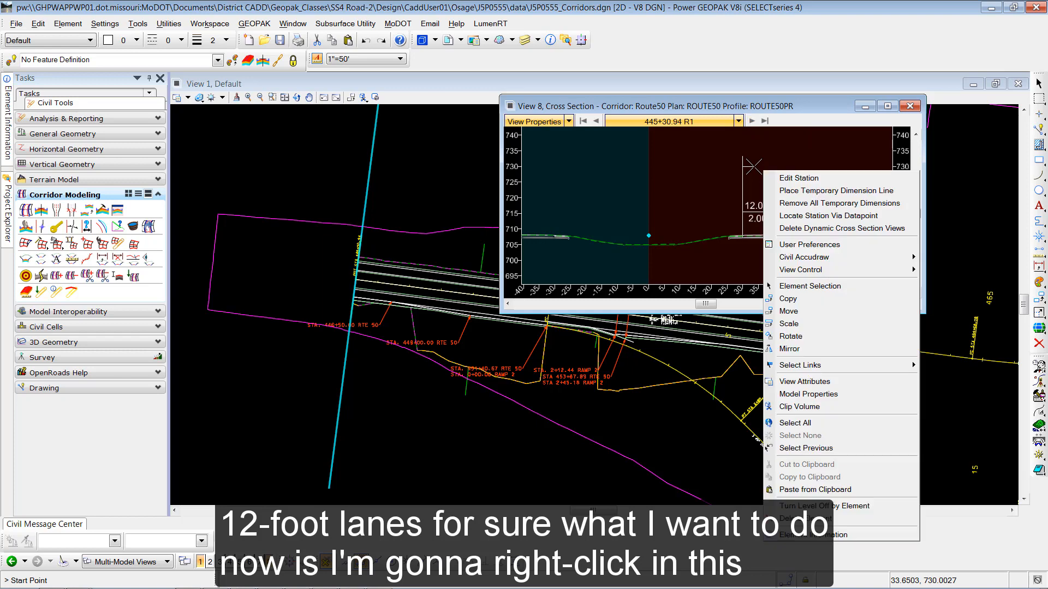
click(815, 219)
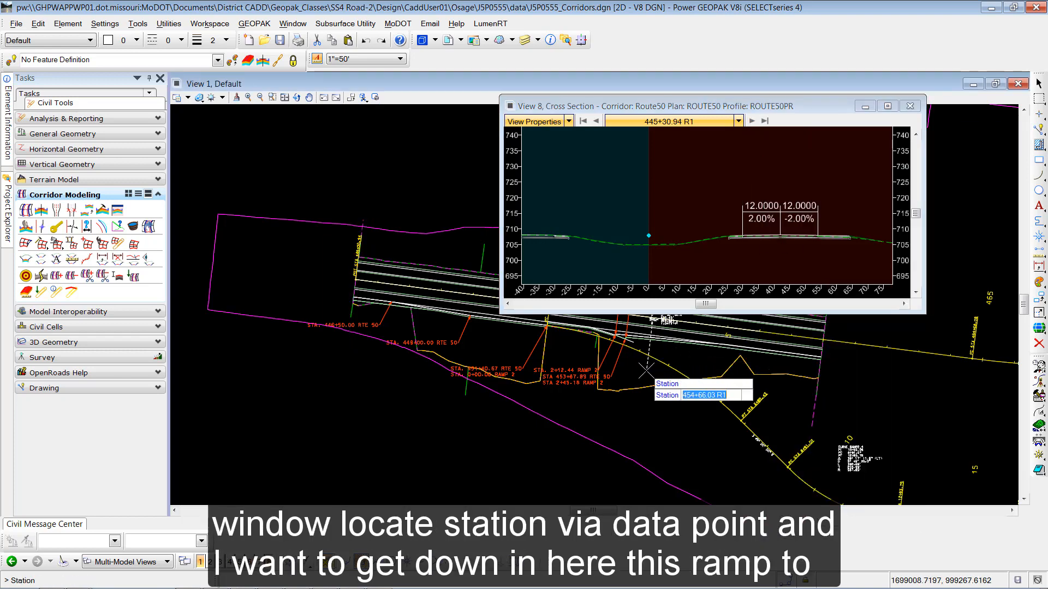
click(617, 374)
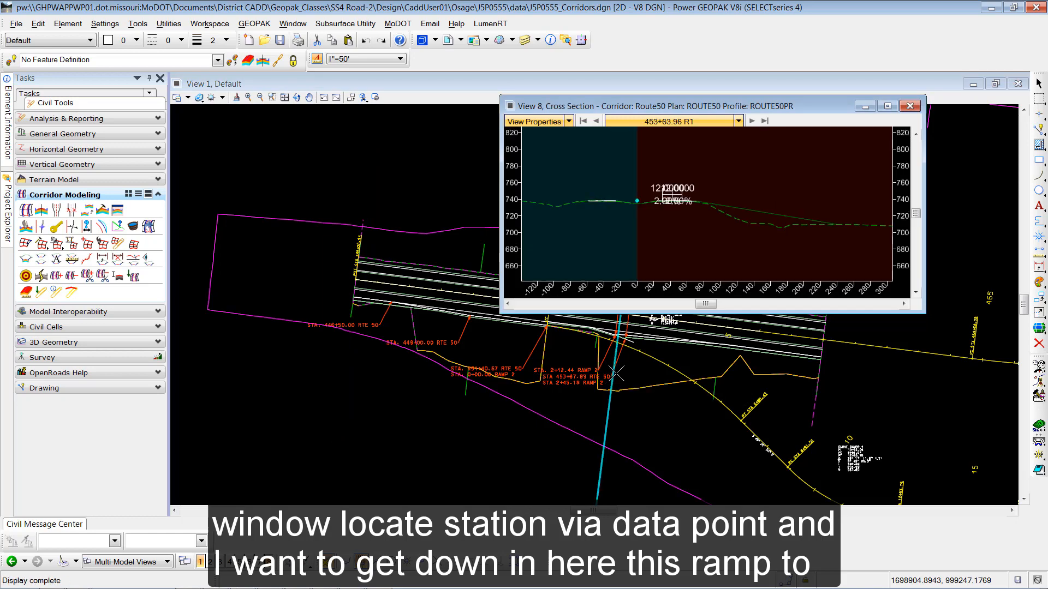
scroll(691, 187, up, 7)
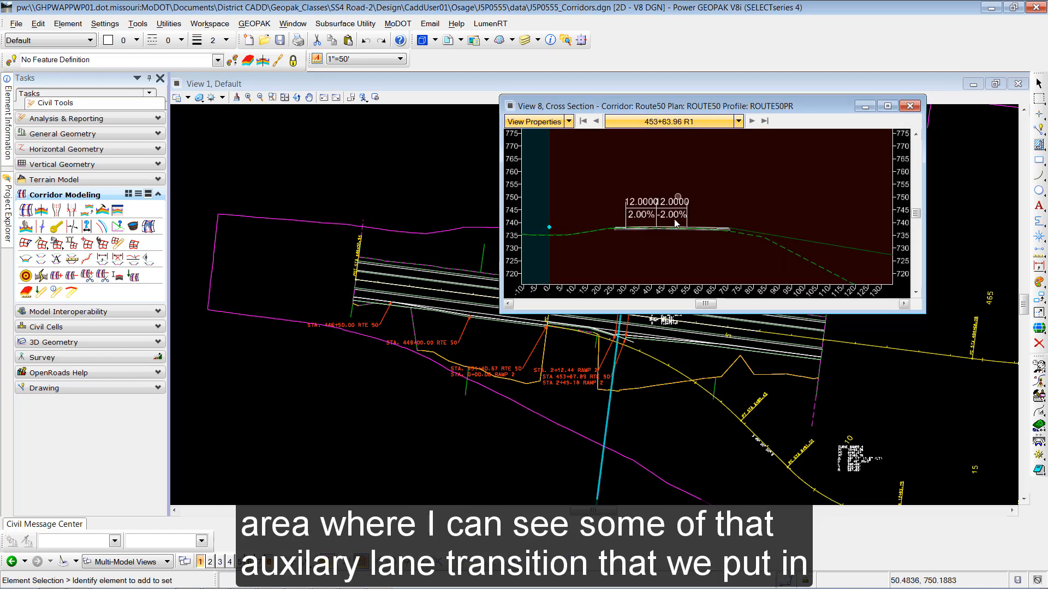
middle_drag(692, 234, 703, 193)
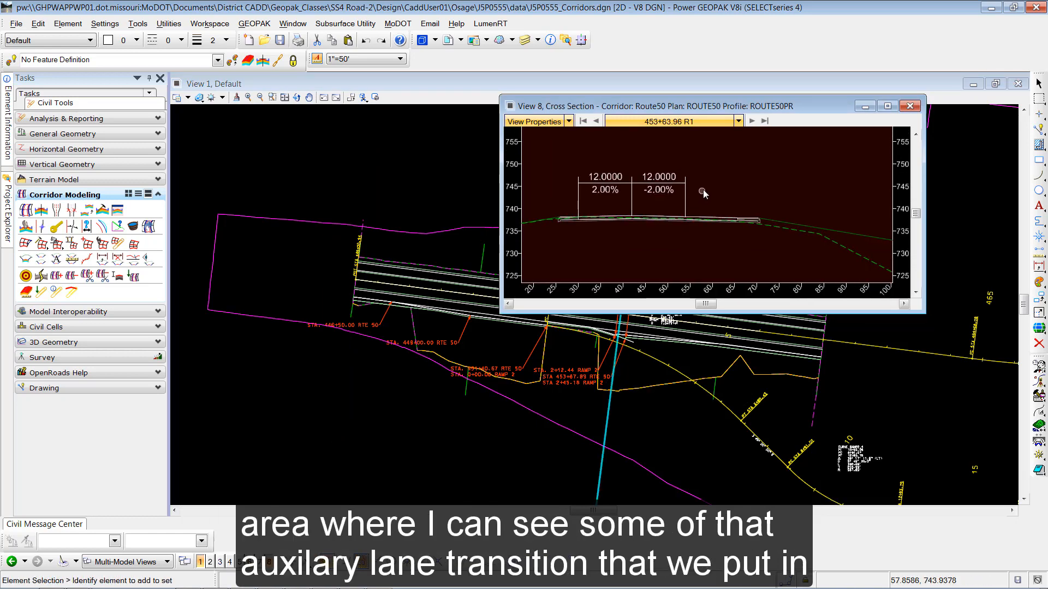
- Dimension the right auxiliary lane at 453+63.96, reading 11.7241 wide at -2.00%
right_click(709, 189)
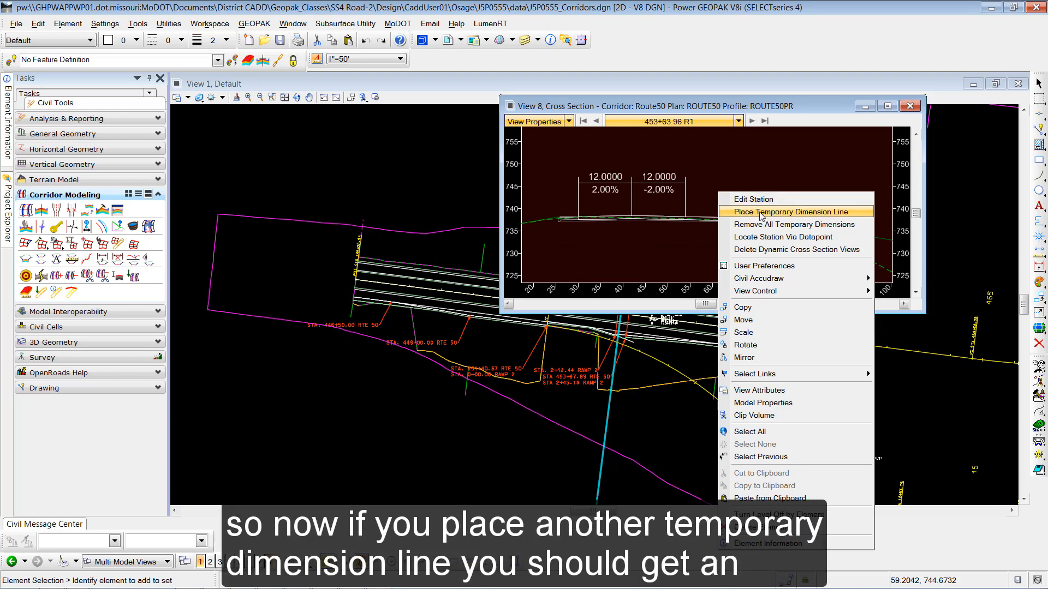
click(730, 210)
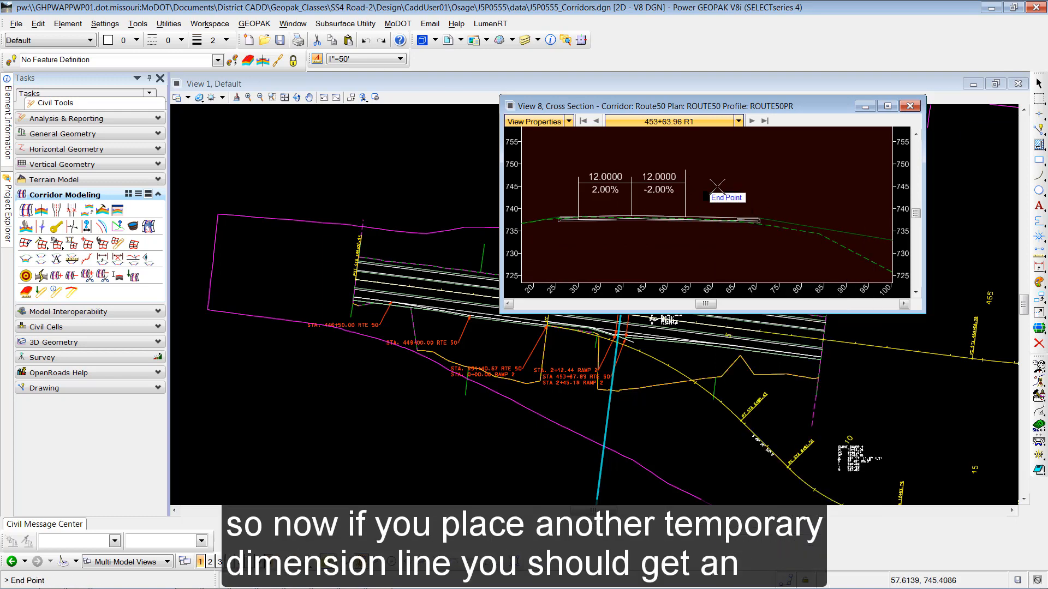
click(731, 187)
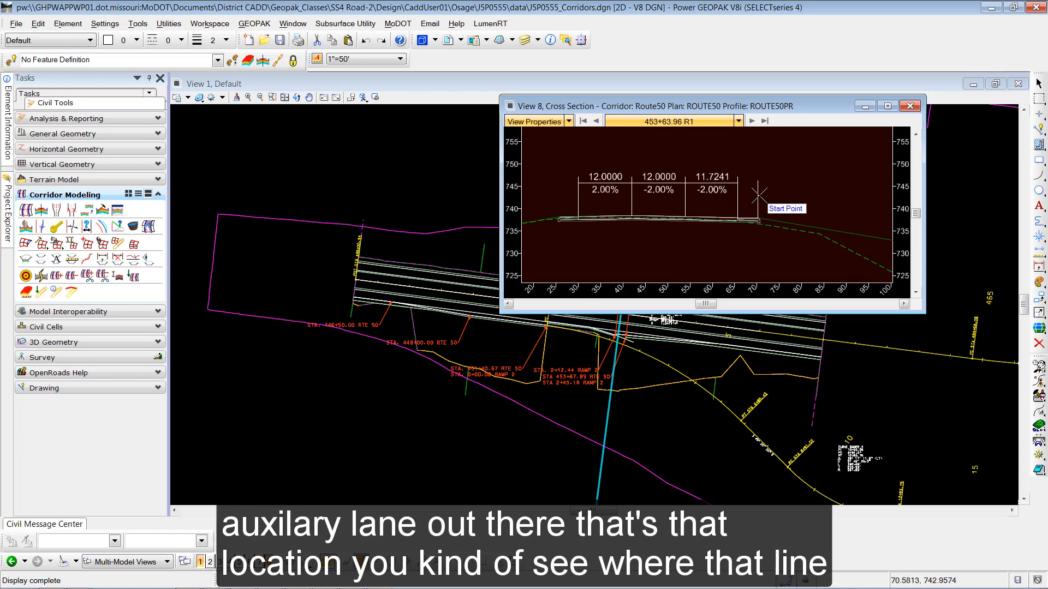
right_click(764, 235)
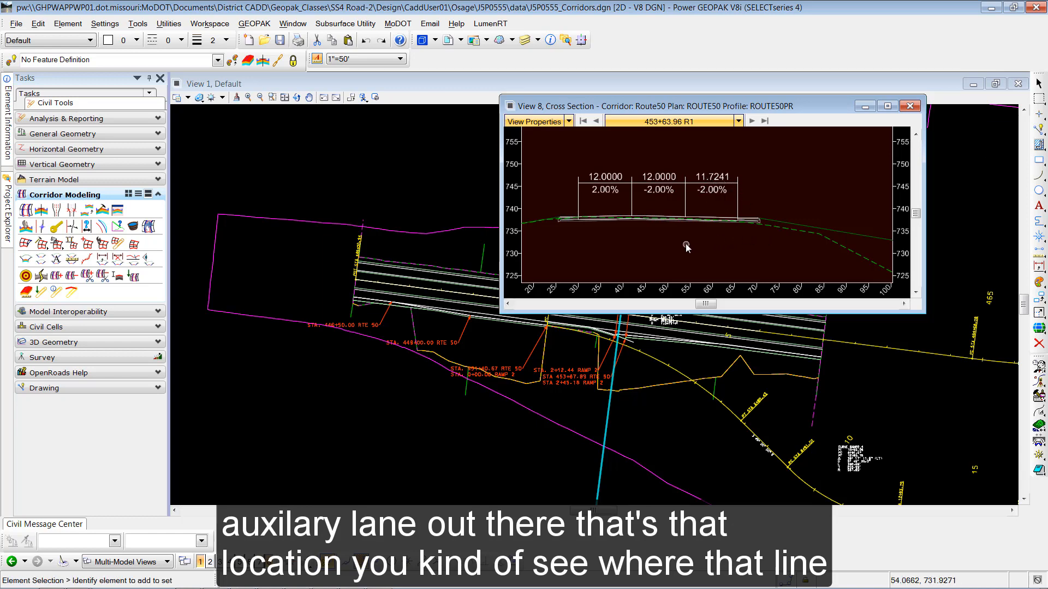
- Jump to station 451+40.67 and zoom onto the right lanes, auxiliary lane reading 0.0010 wide
click(738, 122)
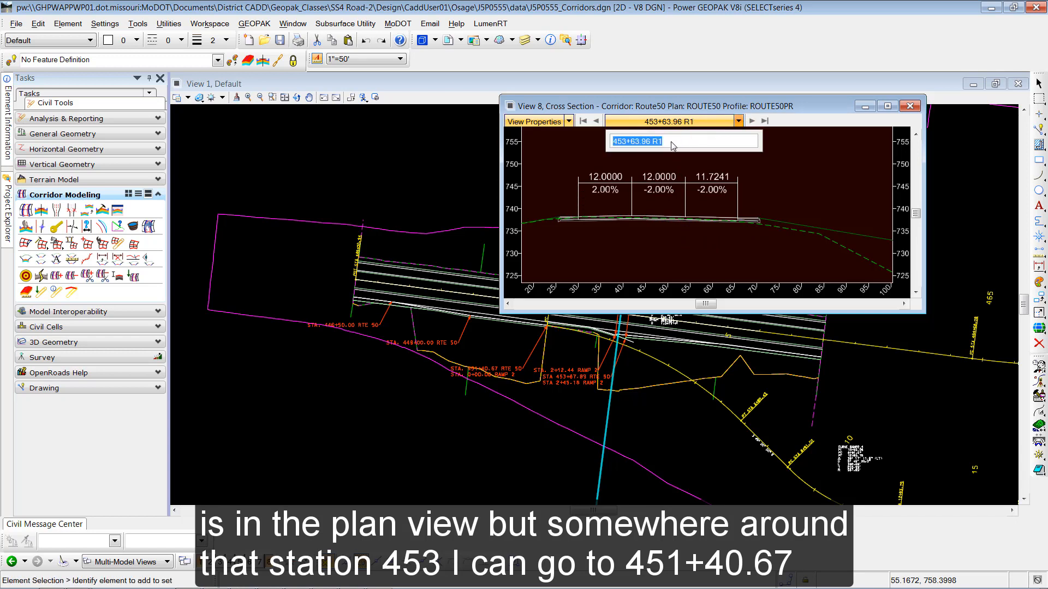
text(451+4)
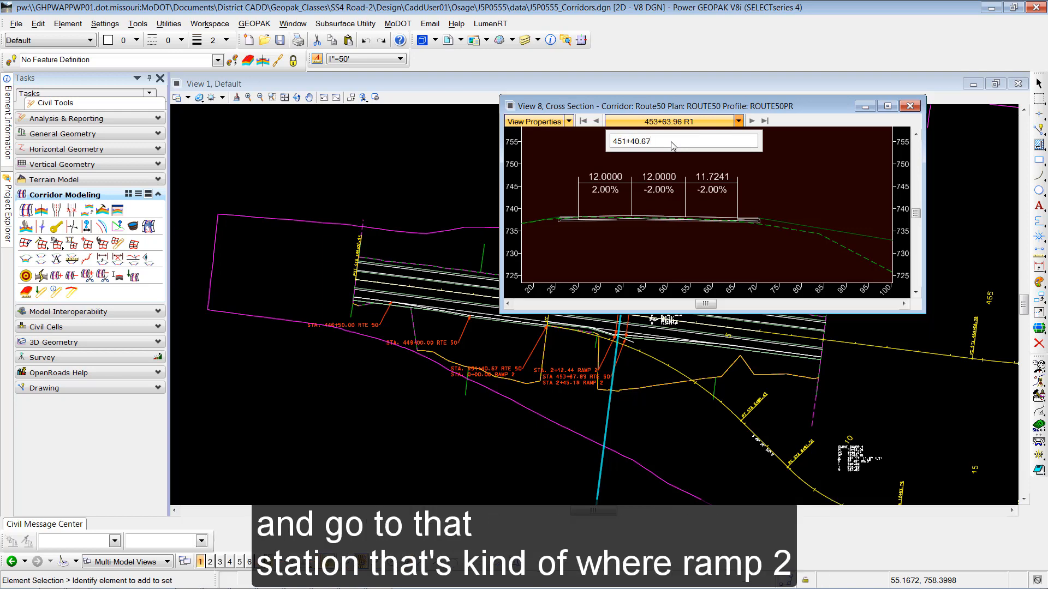
text(0.67)
key(Return)
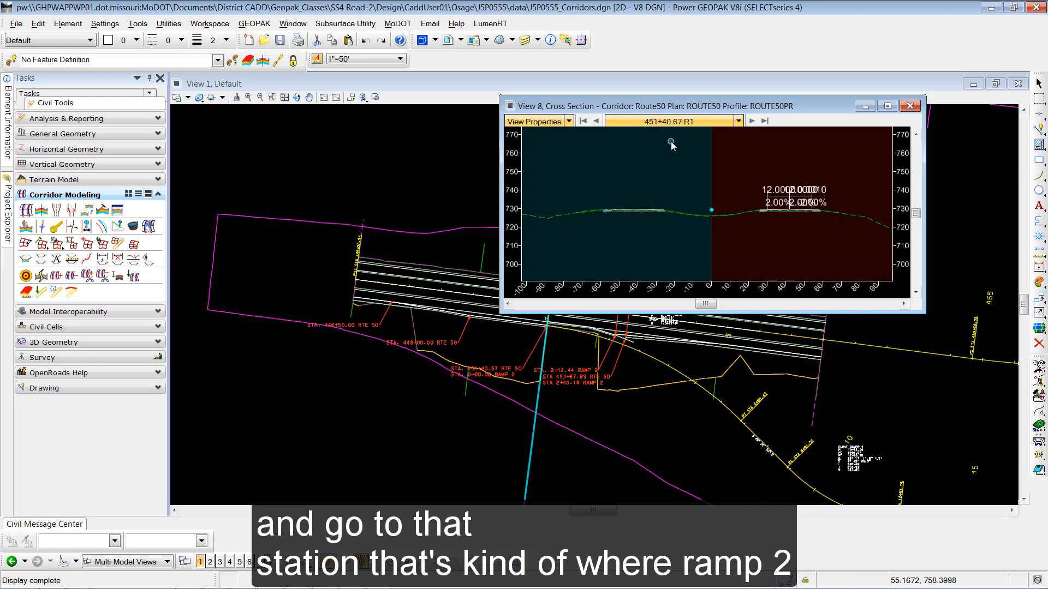
drag(681, 105, 751, 92)
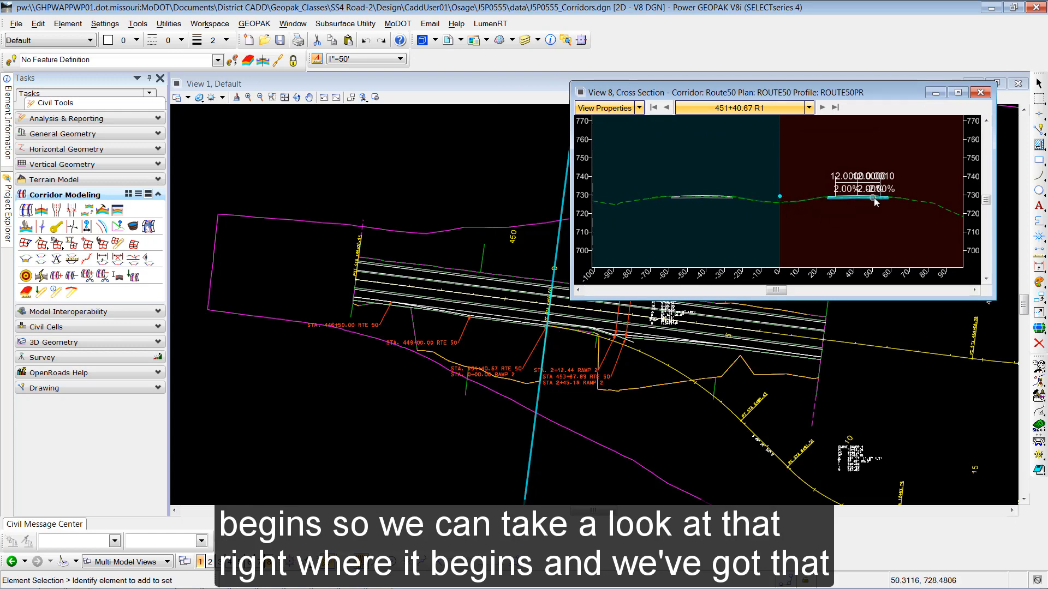
scroll(873, 199, up, 3)
scroll(873, 176, up, 2)
middle_drag(873, 176, 782, 226)
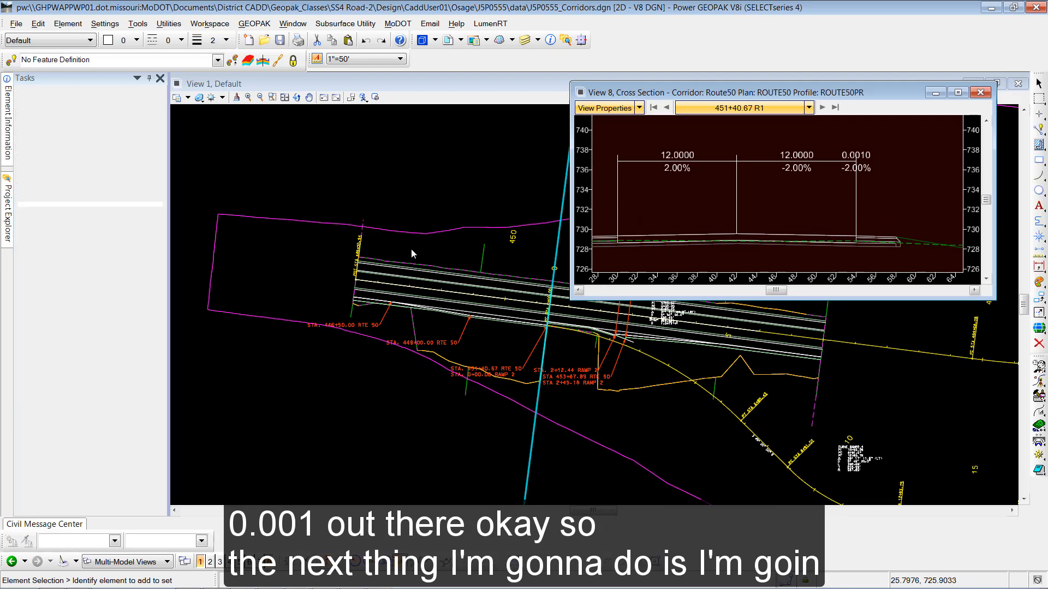
- Launch Create Parametric Constraint from the Route50 corridor's Corridor Creation Tools and reposition its dialog
mouse_move(483, 254)
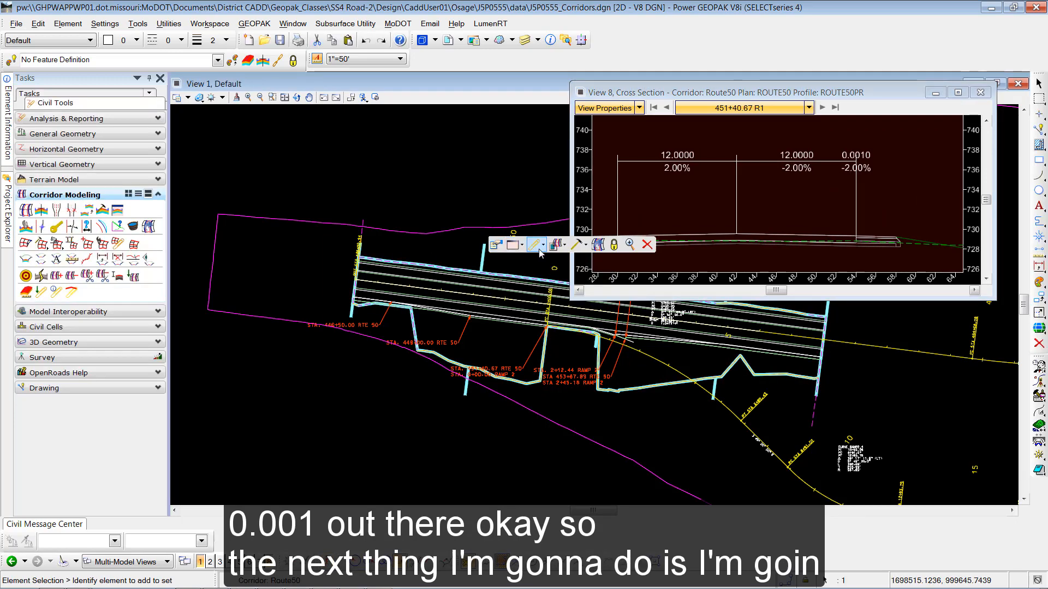
mouse_move(580, 248)
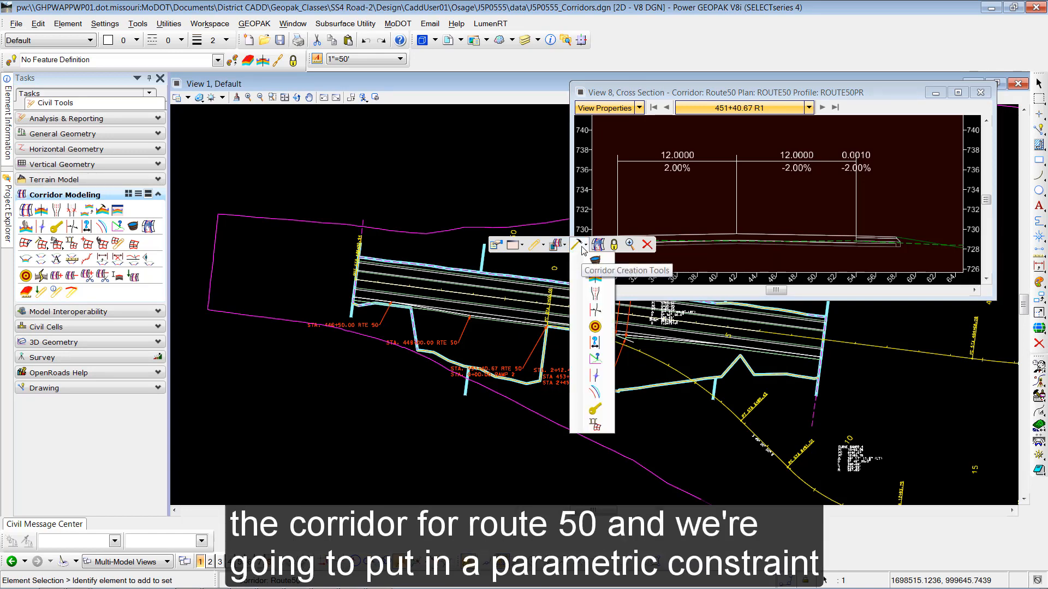
click(595, 343)
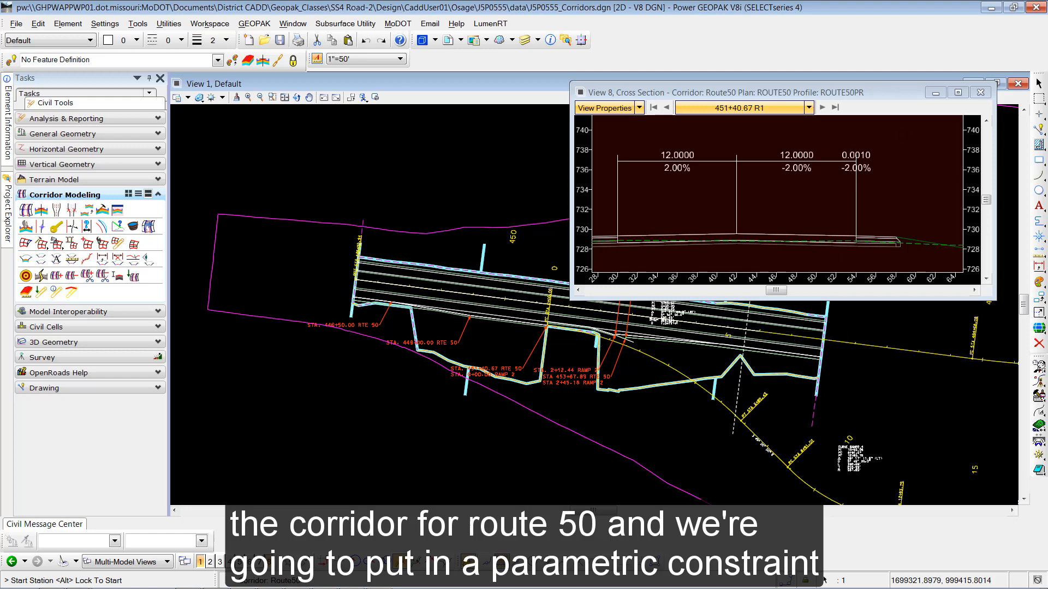
drag(1047, 172, 304, 140)
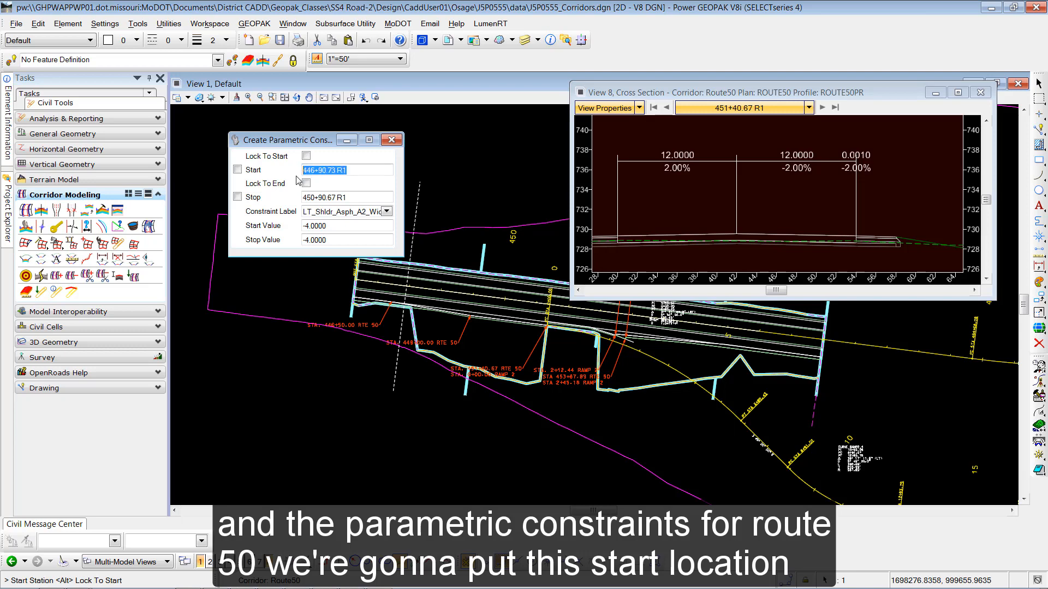
- Enter start station 450+90.67 and stop station 451+40.67 for the constraint
text(450+)
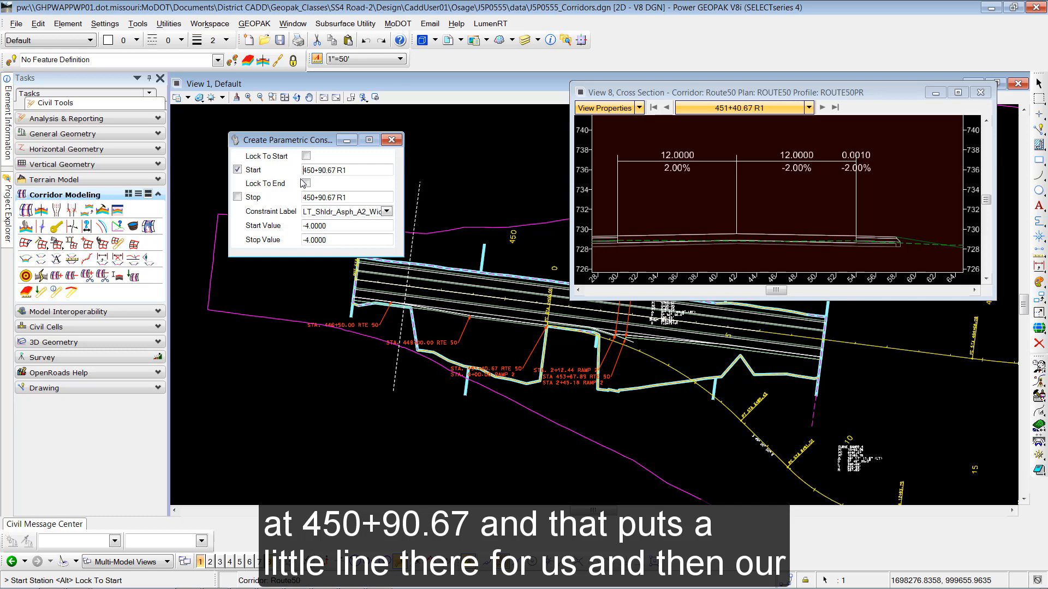
click(303, 197)
text(4)
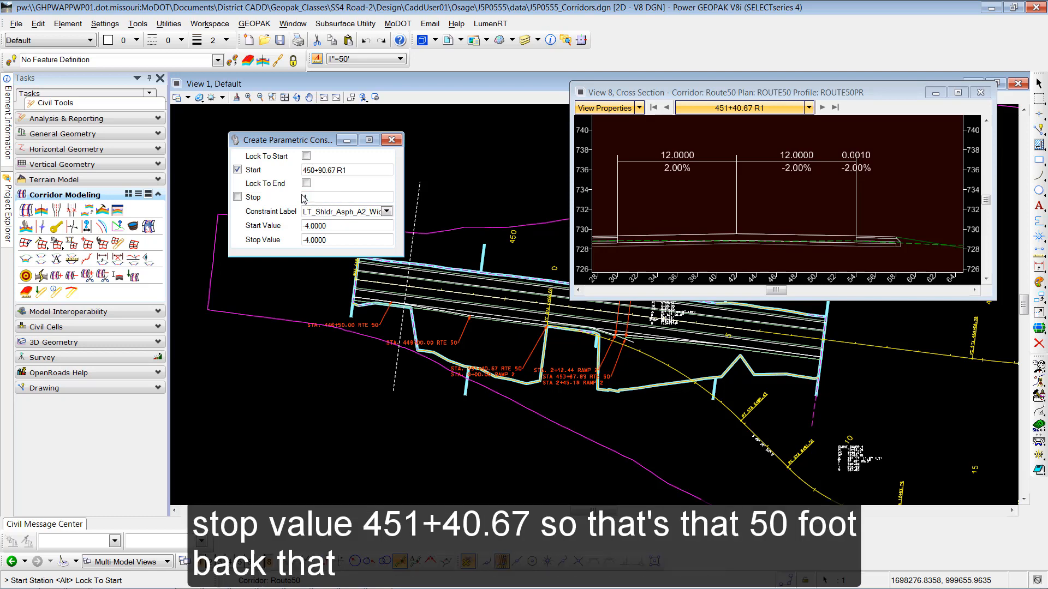
text(51+40.67 R1)
- Choose the RT_Auxiliary_Lane_Pavement_Slope constraint label and set its stop value to -3.87%
click(387, 212)
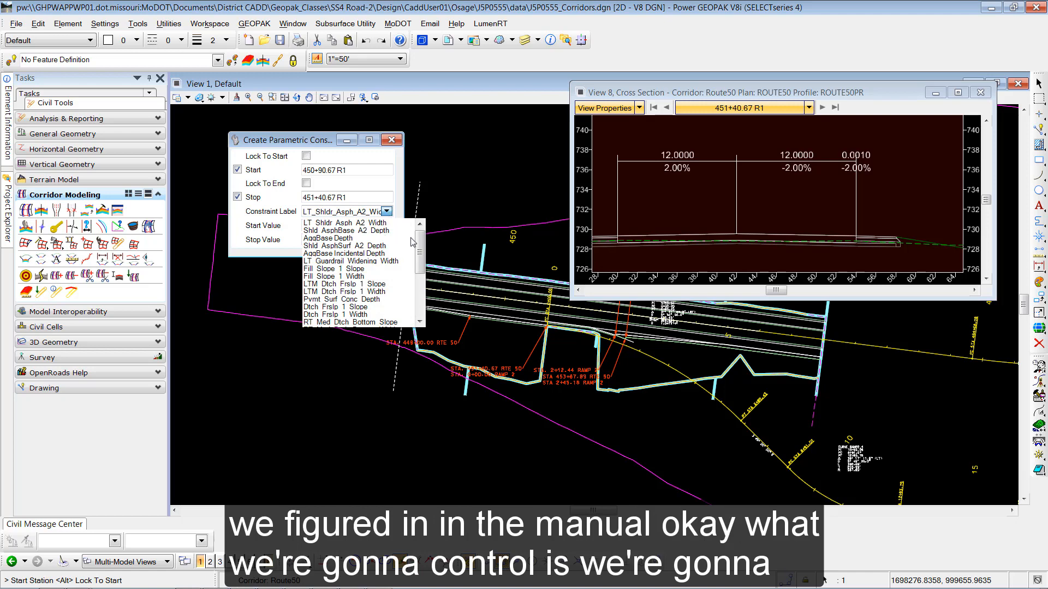
drag(425, 250, 427, 293)
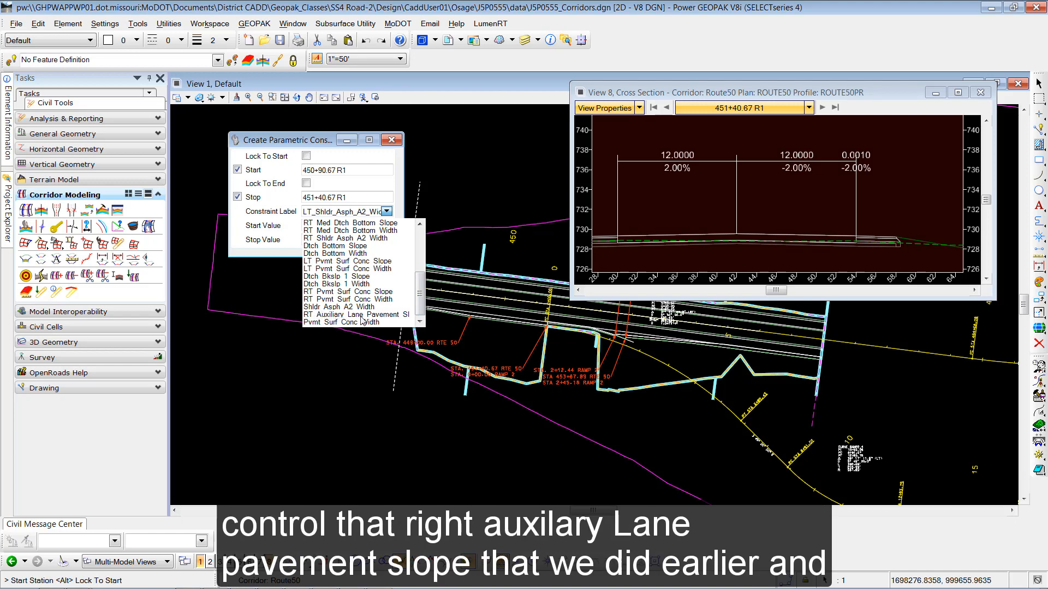
click(382, 316)
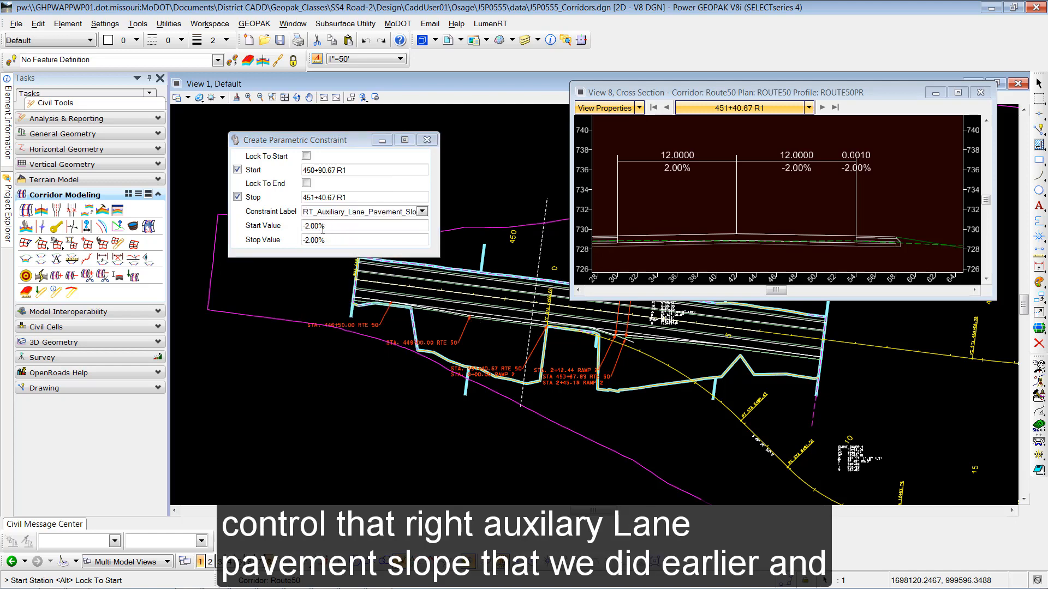
drag(326, 240, 306, 241)
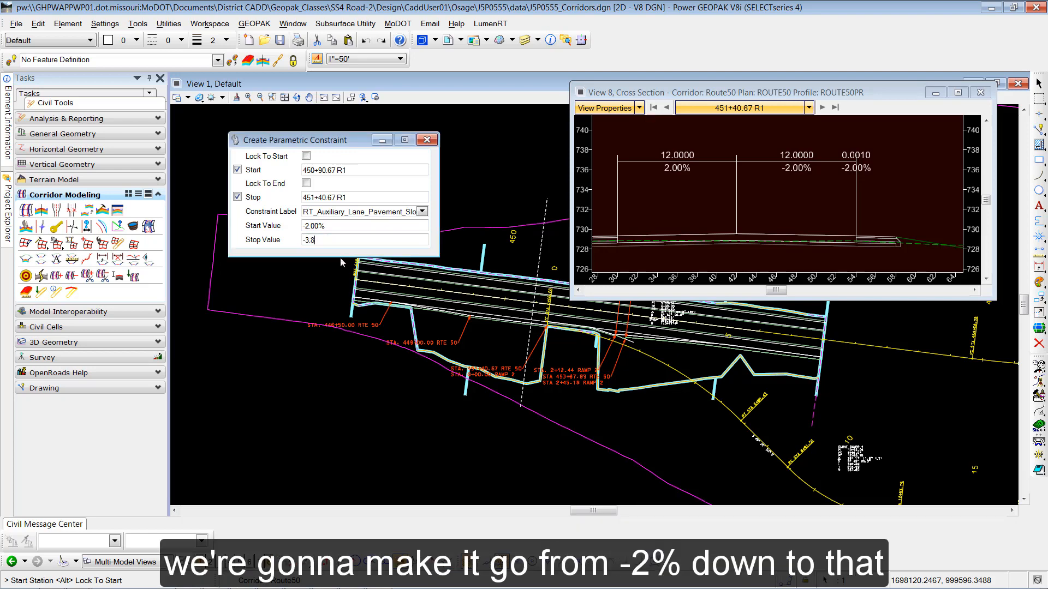
text(7)
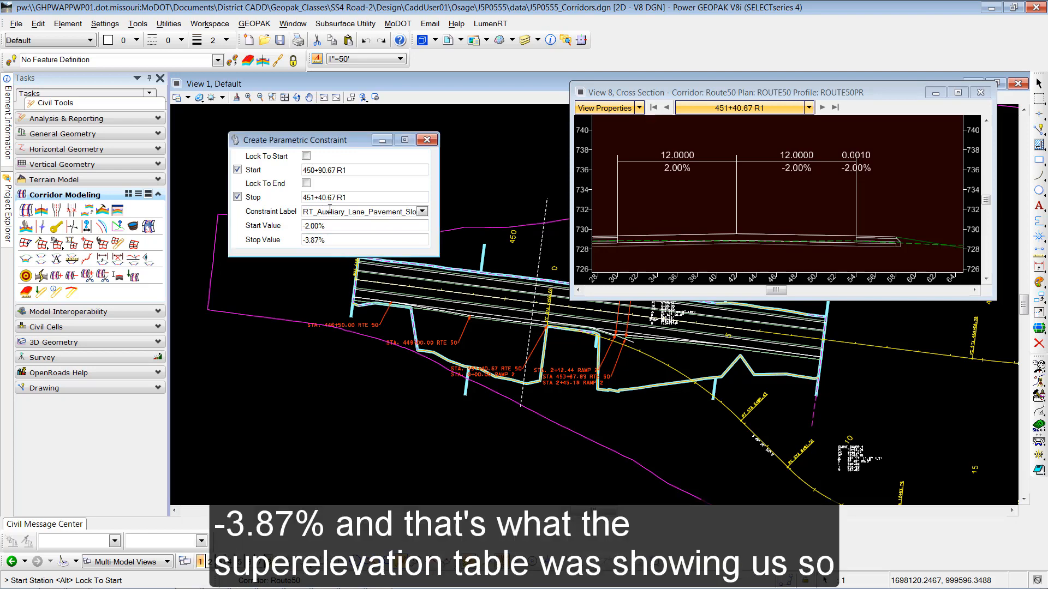
- Accept start station 450+90.67, stop station 451+40.67, and the -2.00% to -3.87% slopes
click(305, 287)
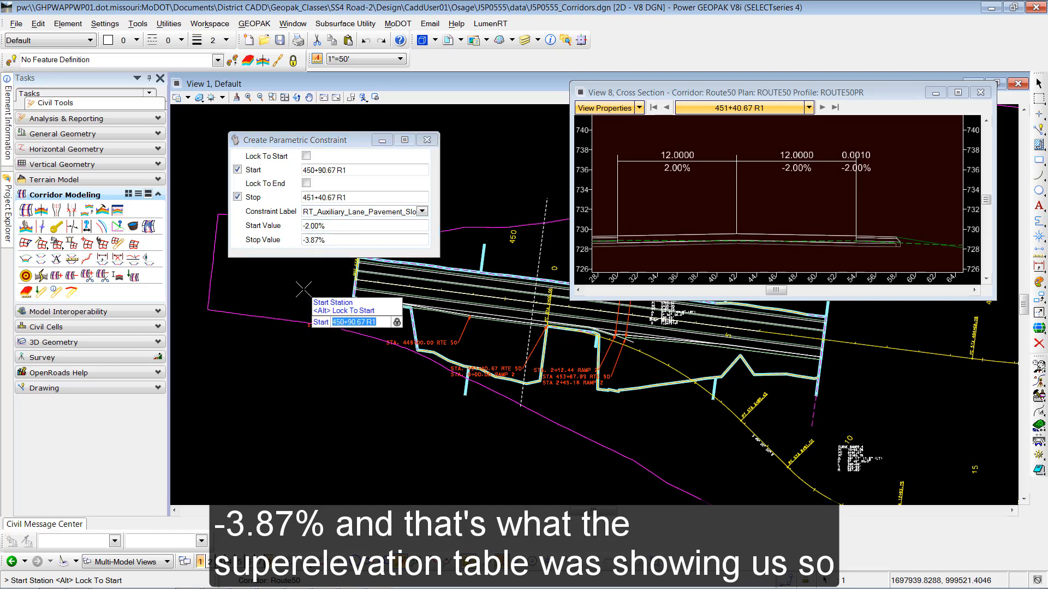
click(305, 289)
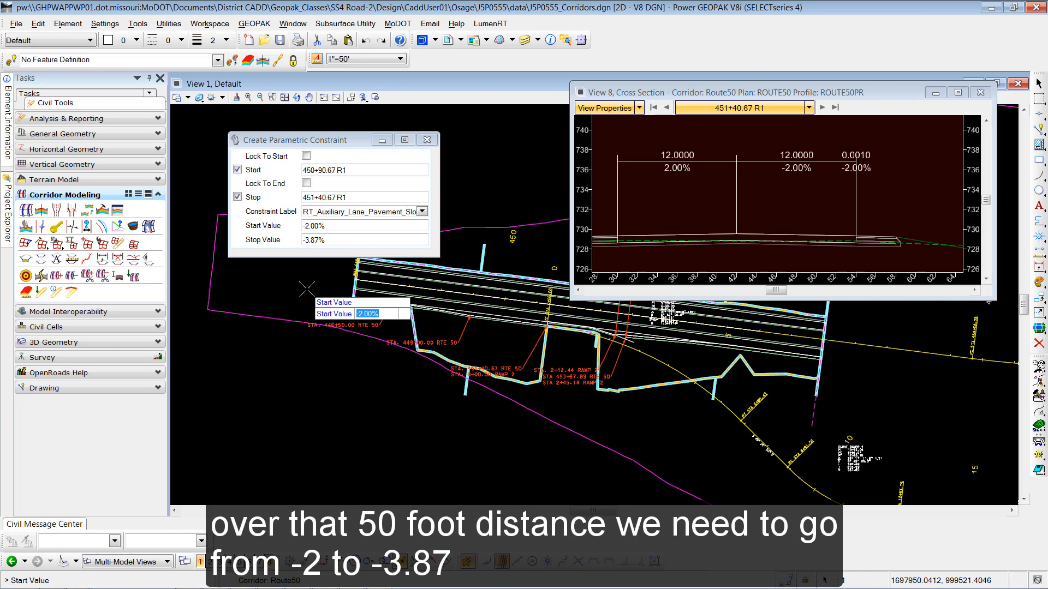
click(306, 290)
click(307, 290)
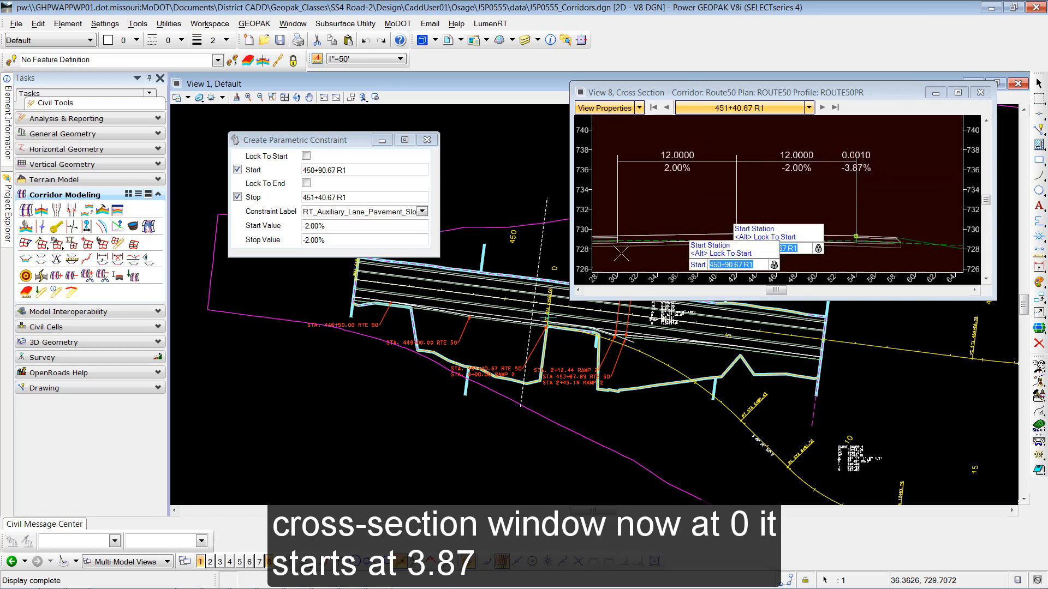
- Exit the constraint tool and check slopes at 450+90.67 (-2.00%) and 451+00.00 (-2.35%)
key(Escape)
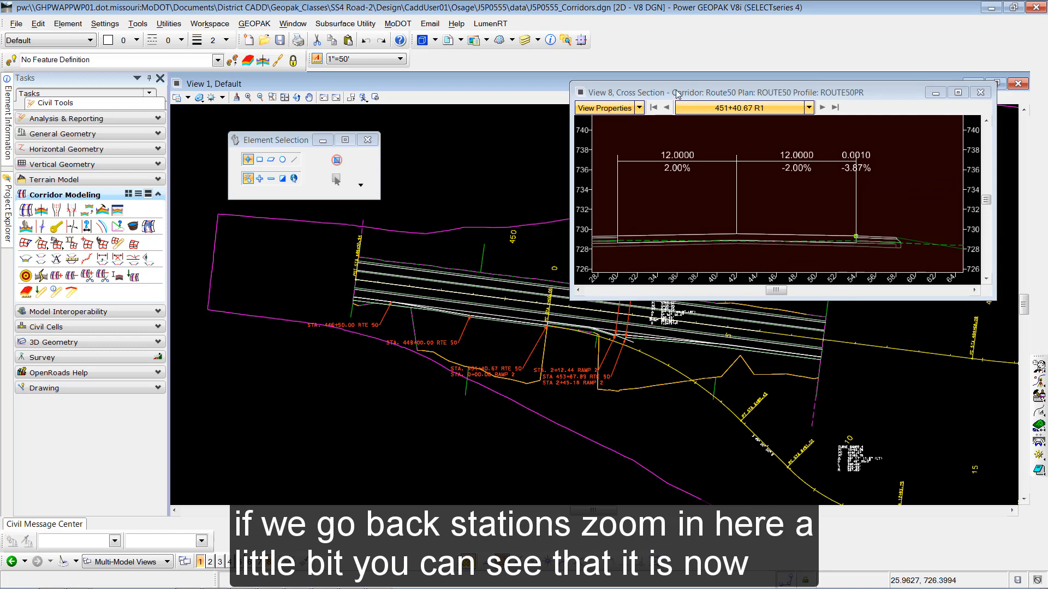
click(667, 108)
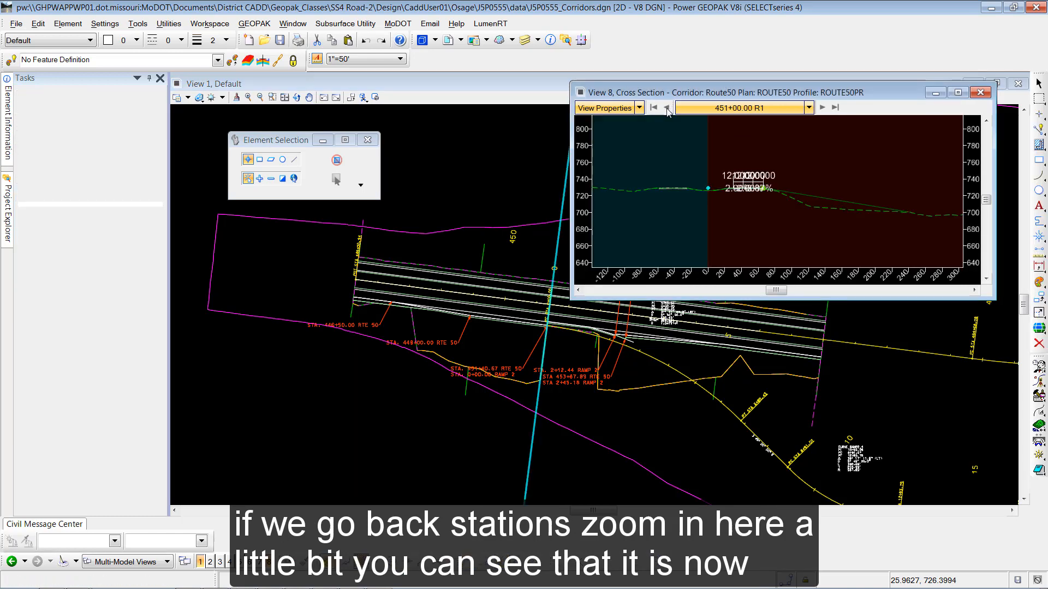
scroll(728, 189, up, 5)
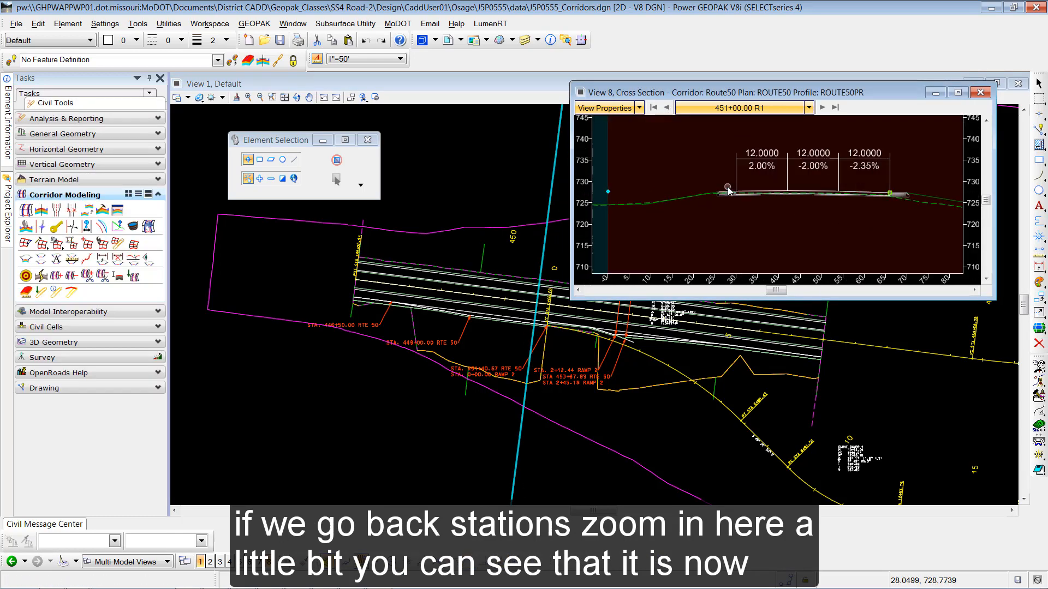
click(665, 108)
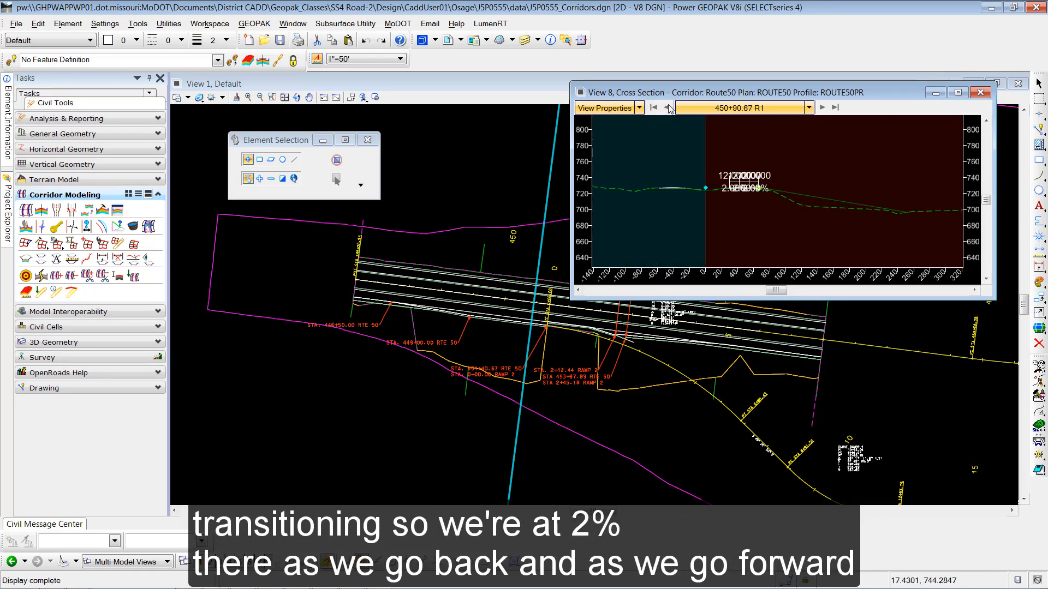
scroll(751, 185, up, 5)
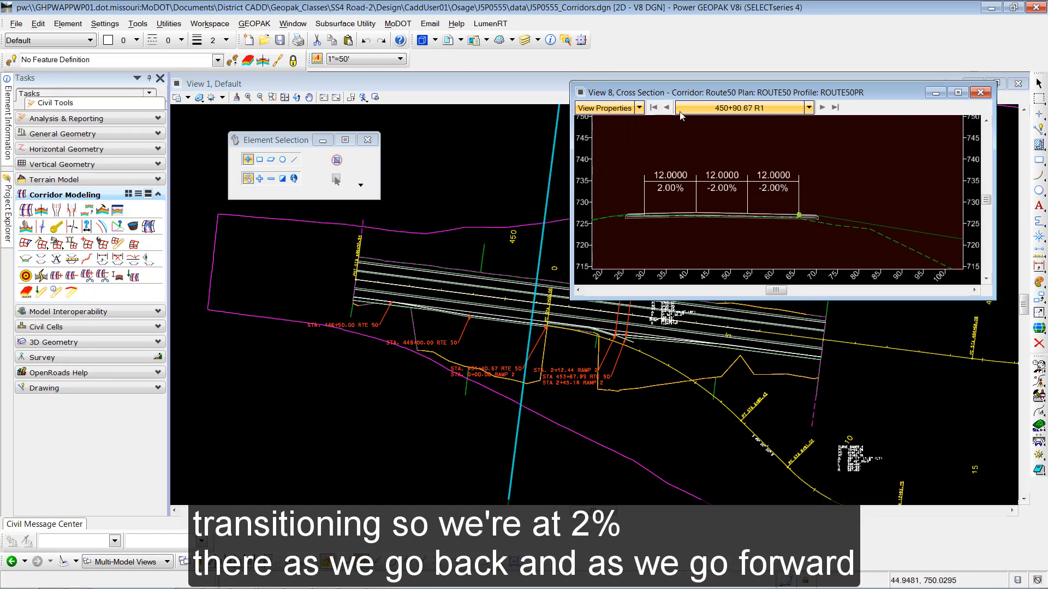
click(822, 108)
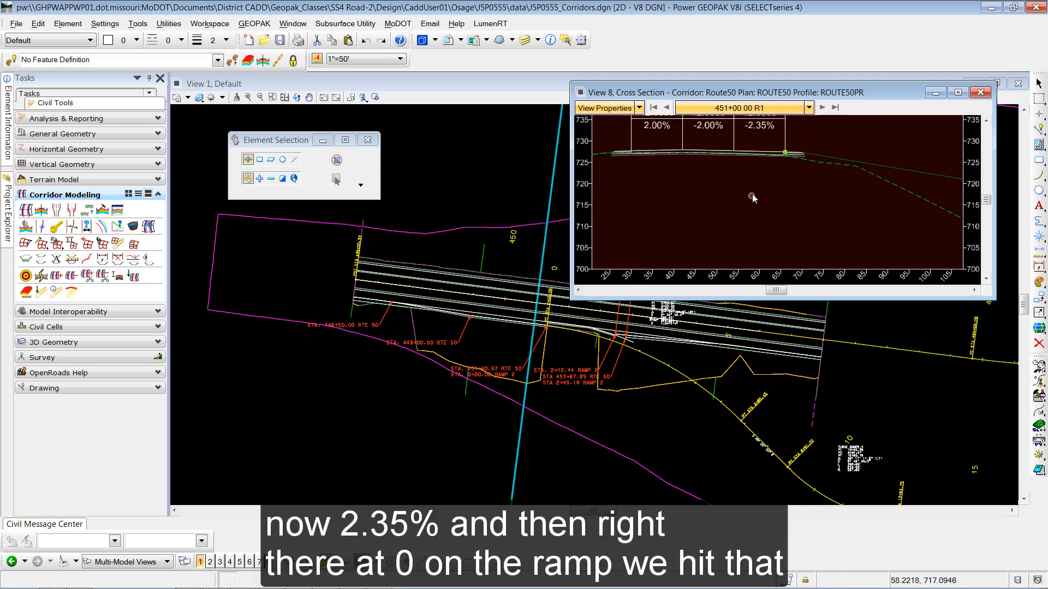